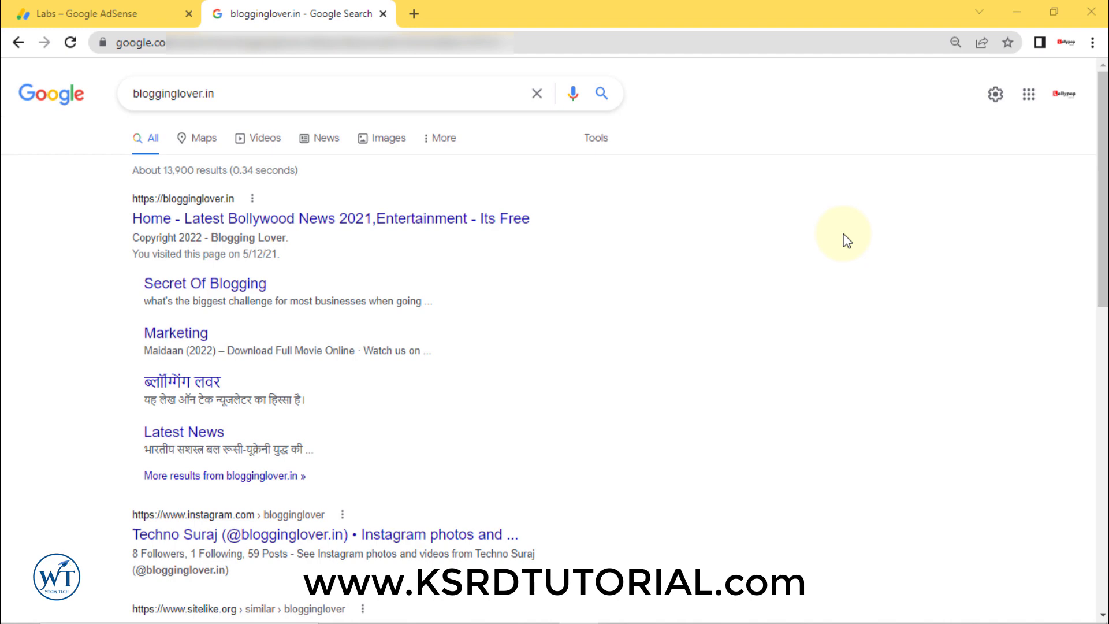
Review the AdSense Labs page under Optimization, covering Available Labs and the shopping links lab's description and switch
left_click(134, 6)
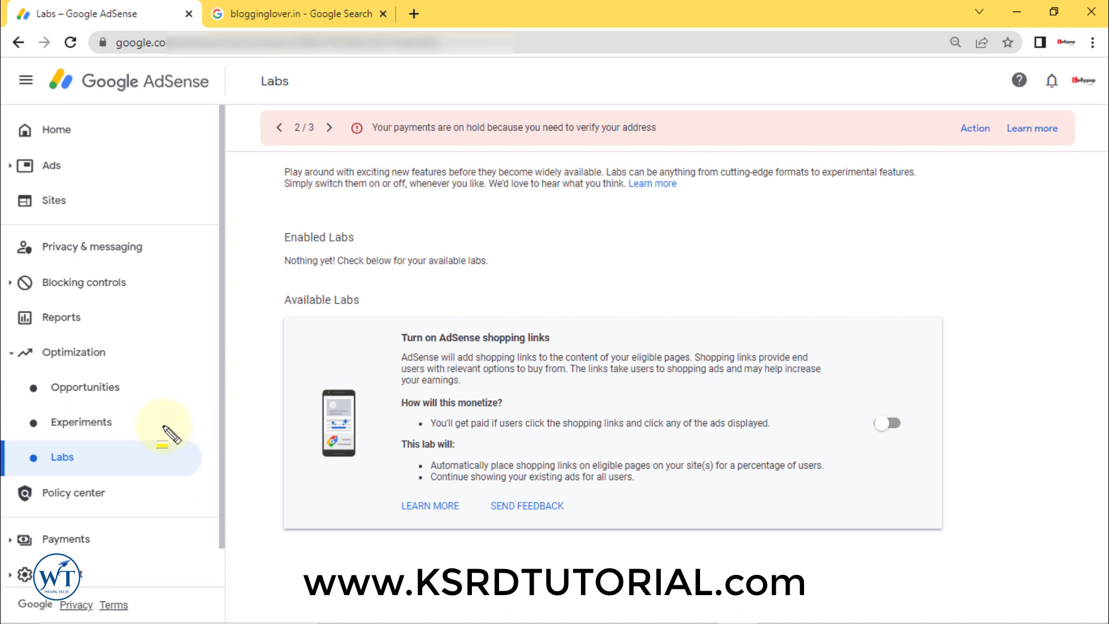
mouse_move(14, 438)
left_mouse_down()
mouse_move(97, 478)
mouse_move(163, 492)
mouse_move(189, 473)
left_mouse_up()
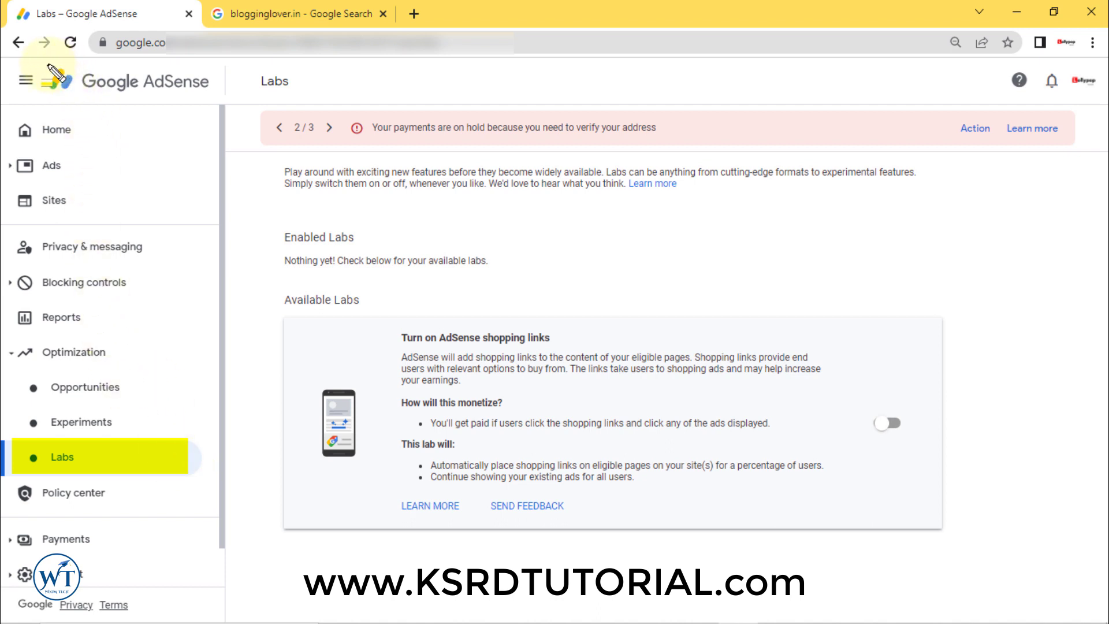
mouse_move(47, 65)
left_mouse_down()
mouse_move(210, 79)
mouse_move(223, 109)
mouse_move(215, 97)
left_mouse_up()
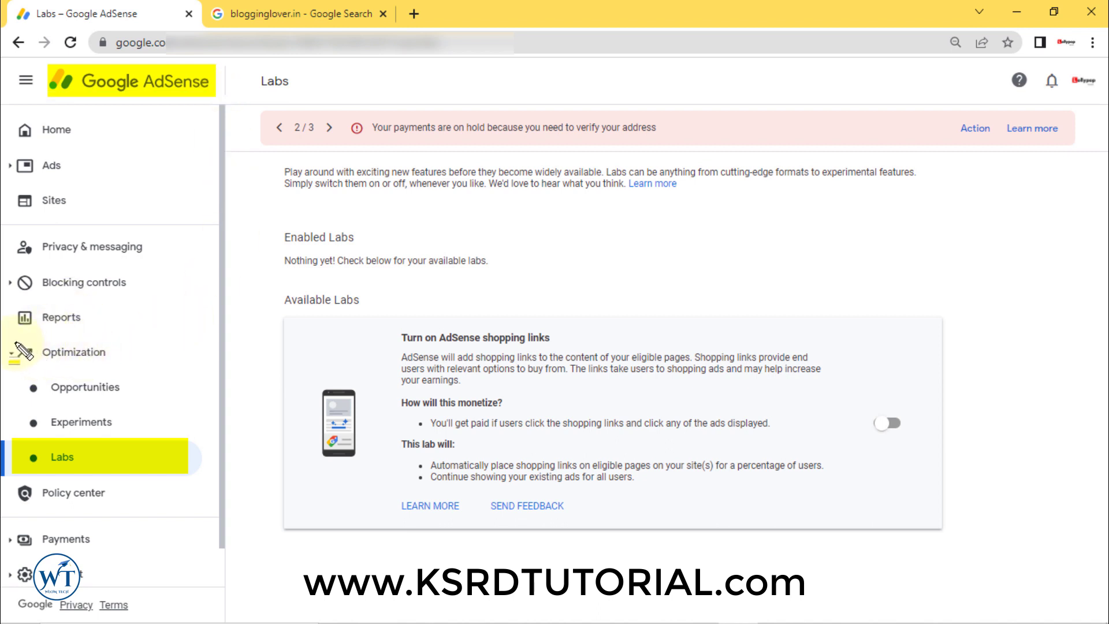
left_click_drag(12, 342, 123, 368)
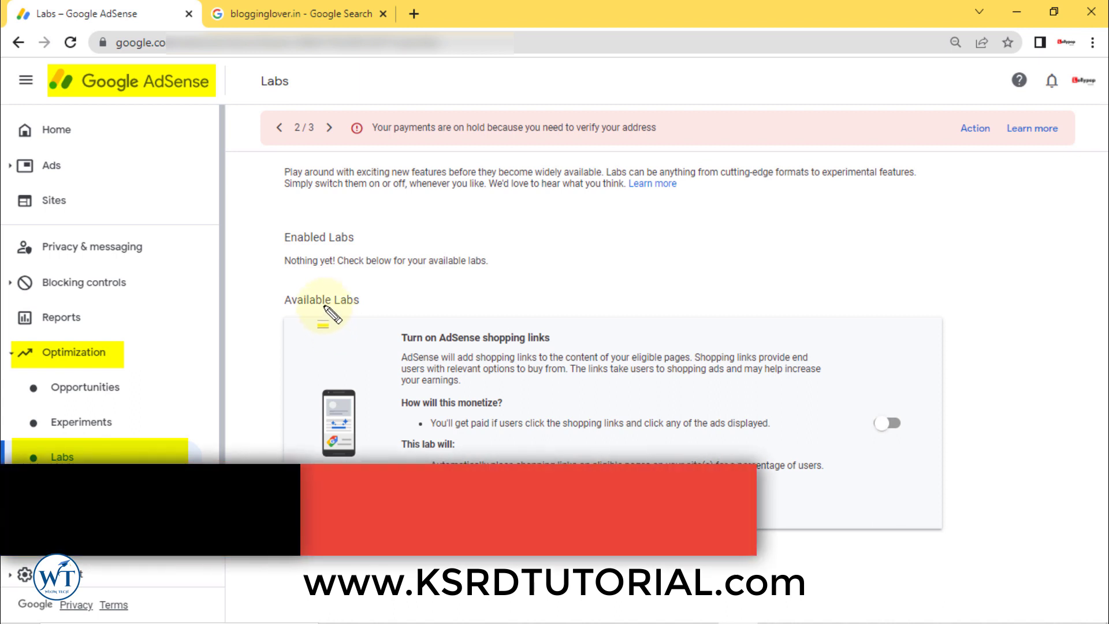
mouse_move(270, 287)
left_mouse_down()
mouse_move(315, 307)
mouse_move(384, 313)
left_mouse_up()
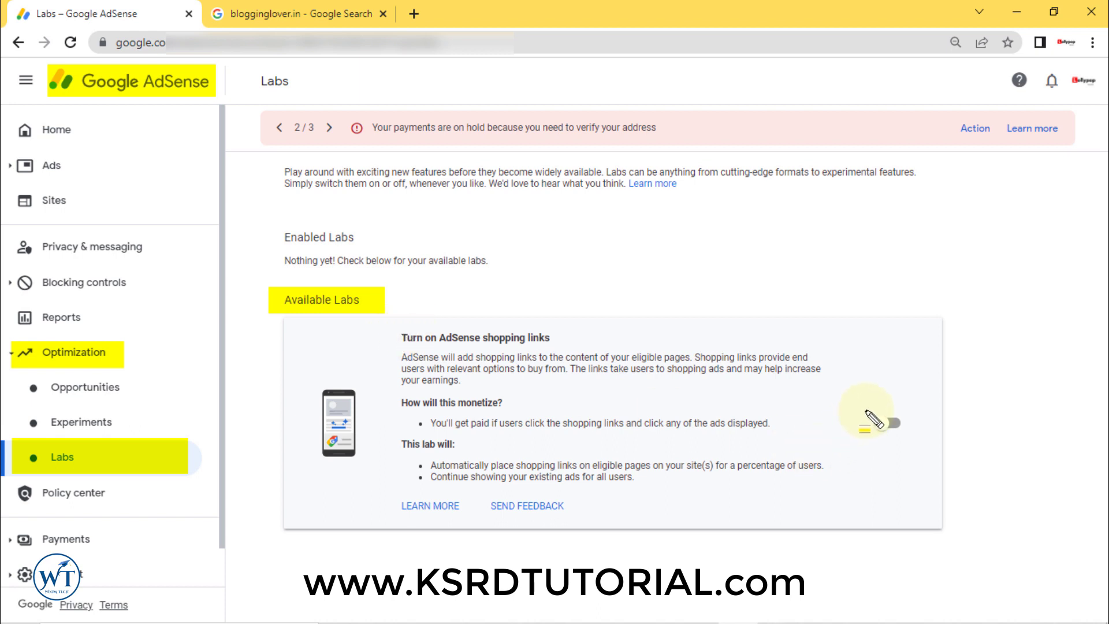
left_click_drag(866, 408, 911, 440)
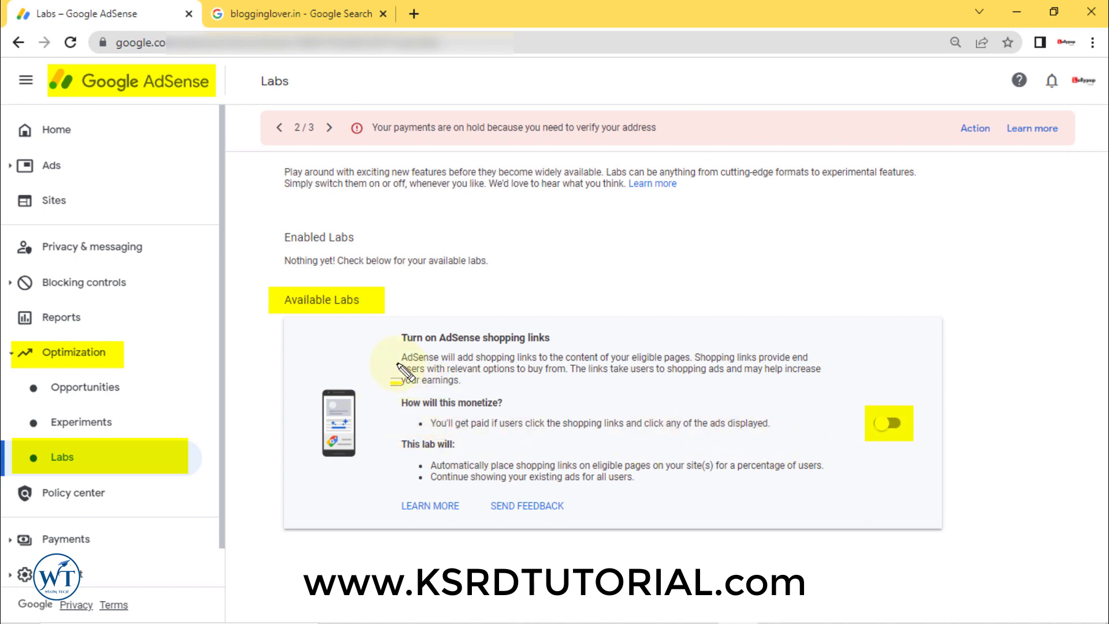
mouse_move(399, 351)
left_mouse_down()
mouse_move(494, 392)
mouse_move(762, 377)
mouse_move(837, 395)
left_mouse_up()
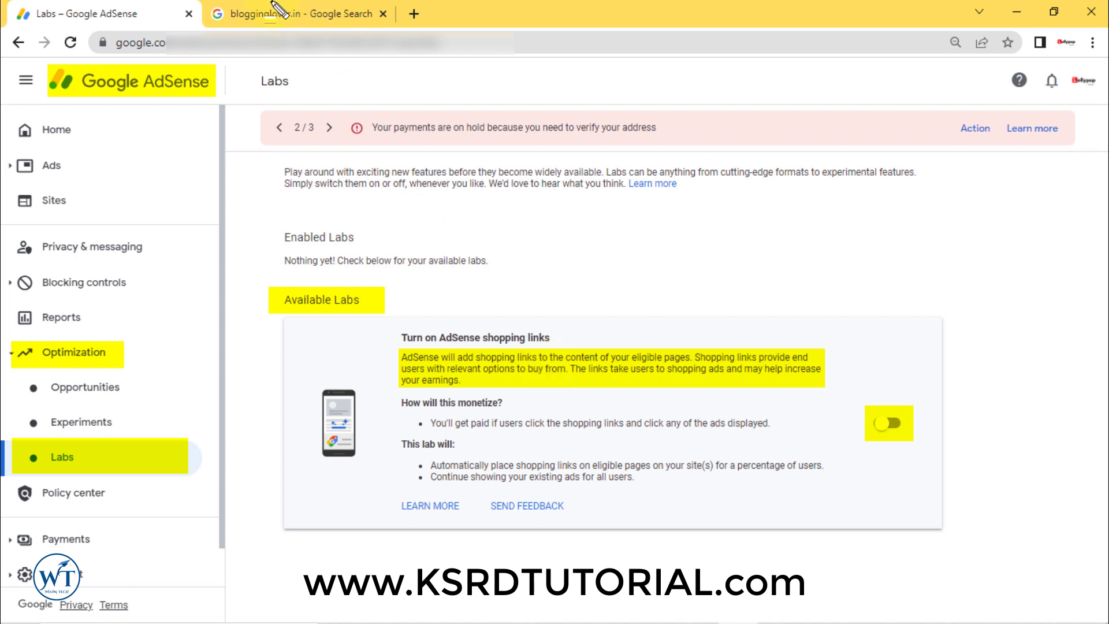
key("e")
Open the blogginglover.in home page from the Google search results in a new tab and switch to it
left_click(289, 9)
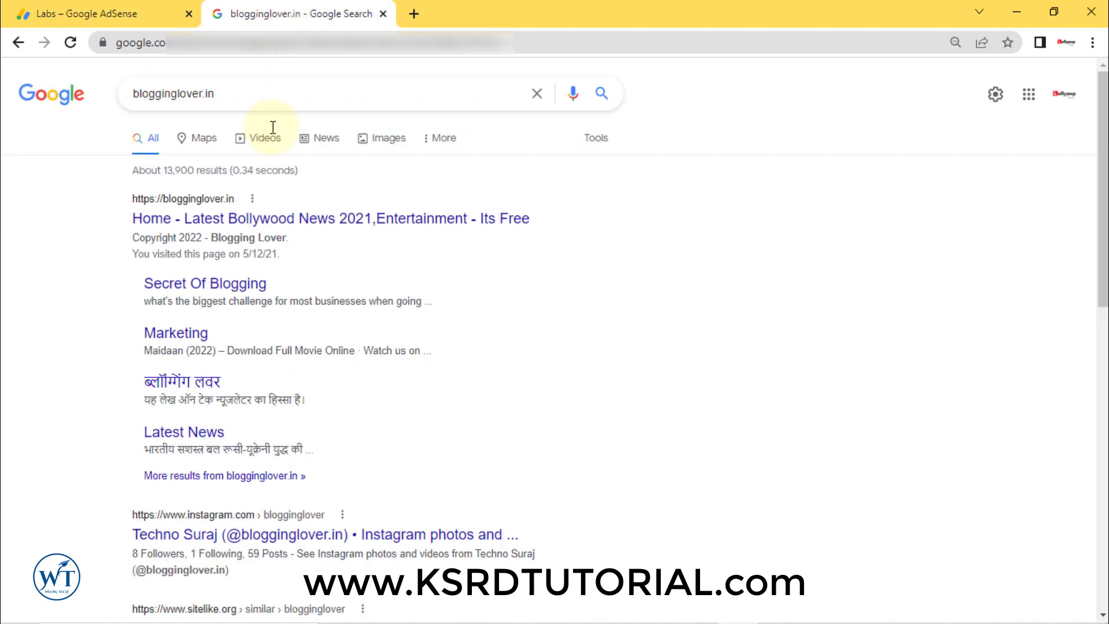
right_click(298, 218)
left_click(336, 230)
left_click(450, 16)
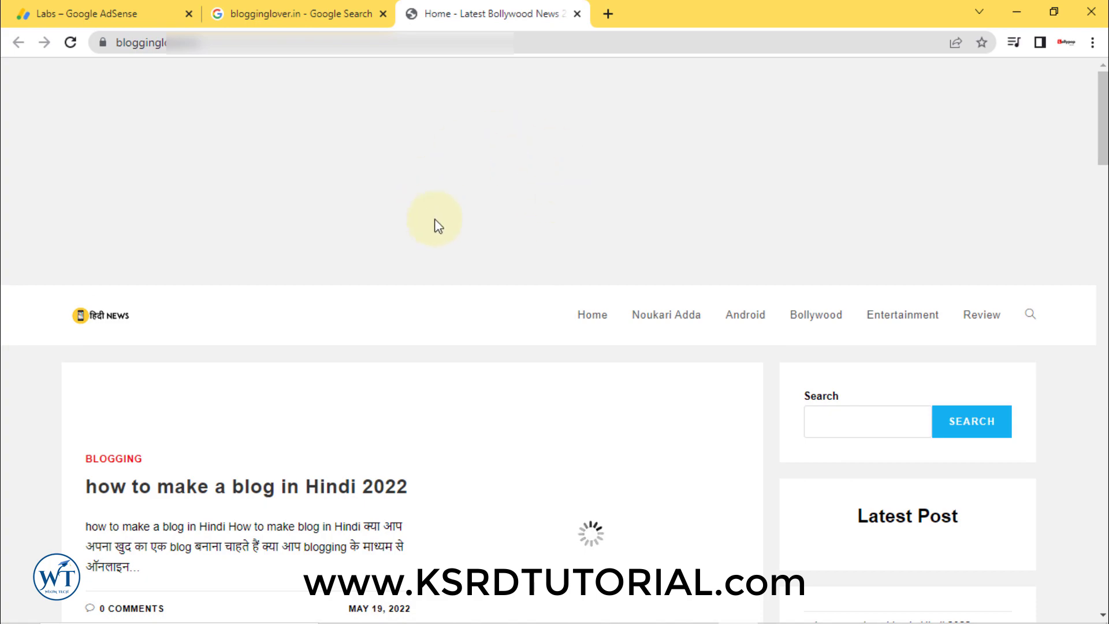
Examine the blog's home page for its posts and the ads displayed around them
scroll(502, 290, "down", 9)
scroll(504, 305, "down", 15)
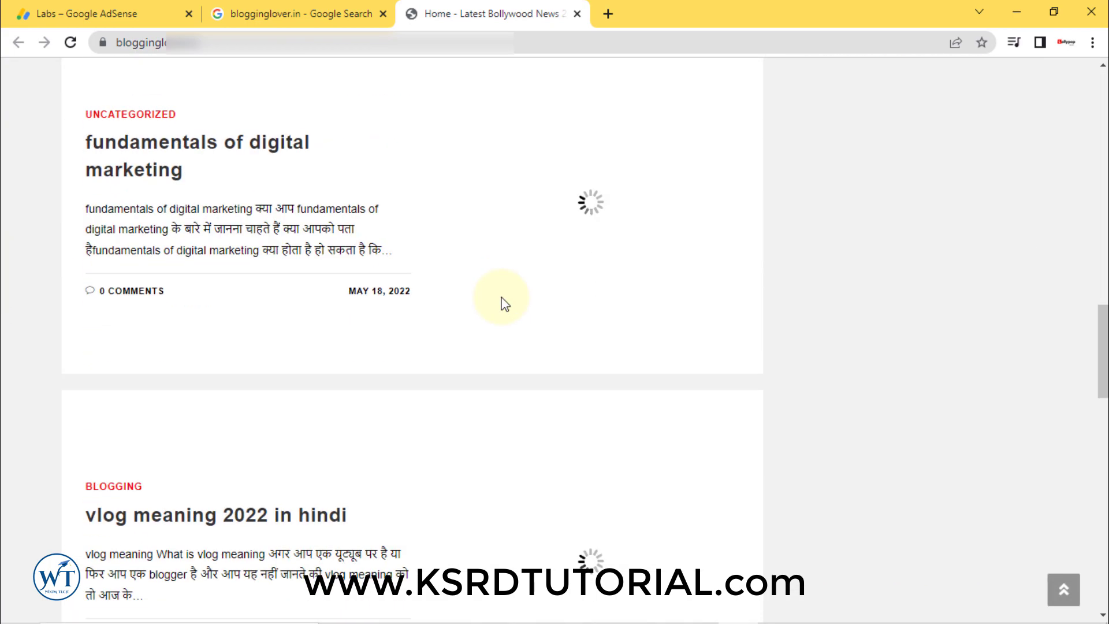
scroll(503, 308, "up", 15)
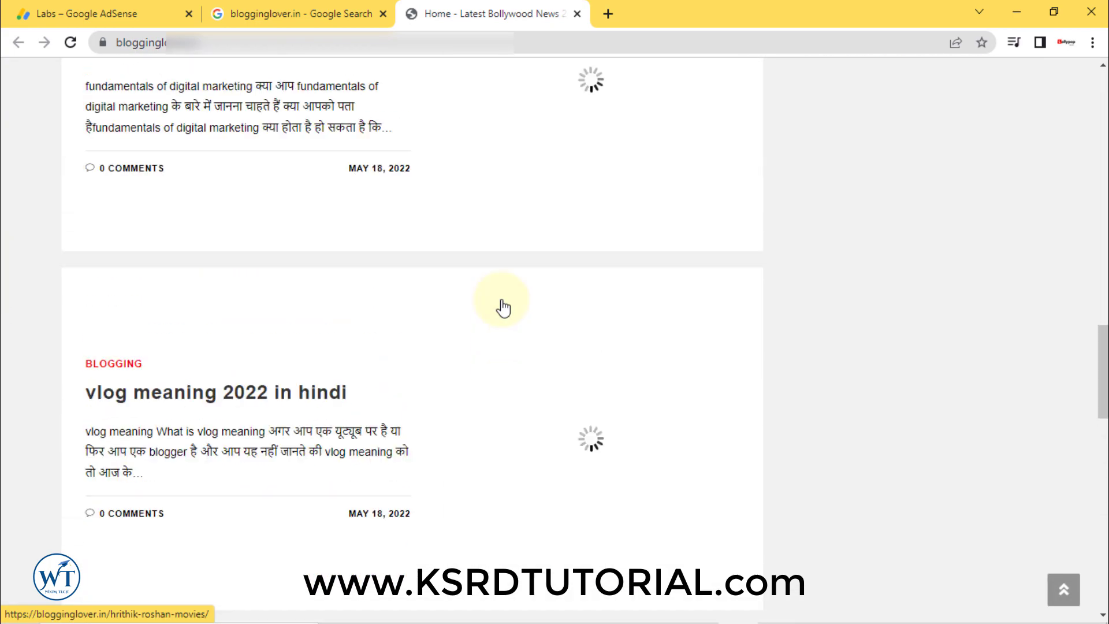
scroll(508, 308, "up", 10)
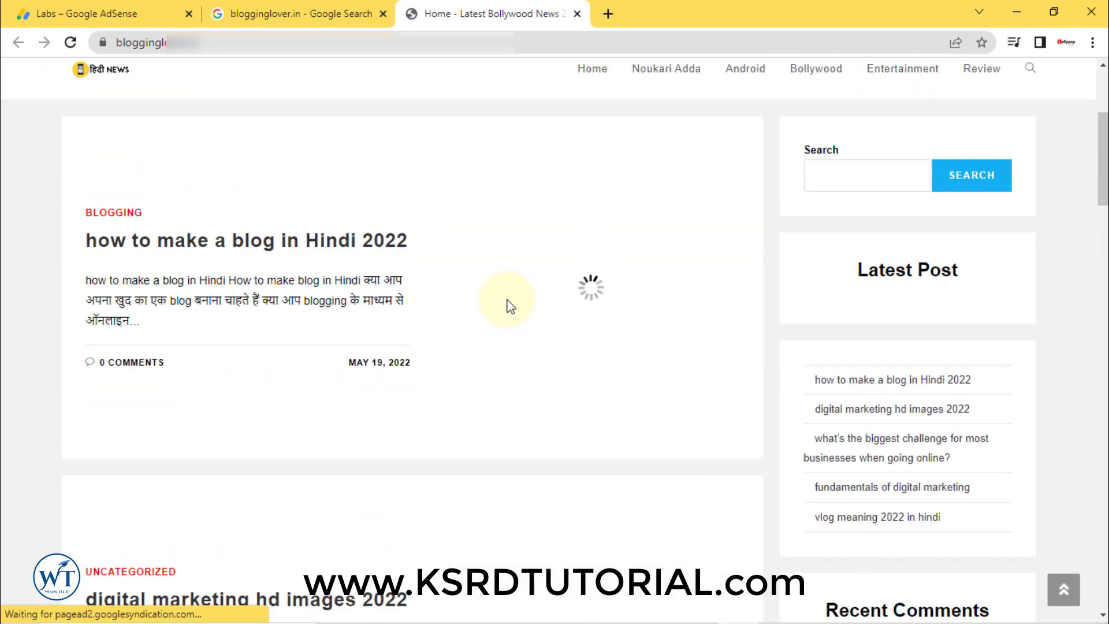
scroll(477, 385, "down", 5)
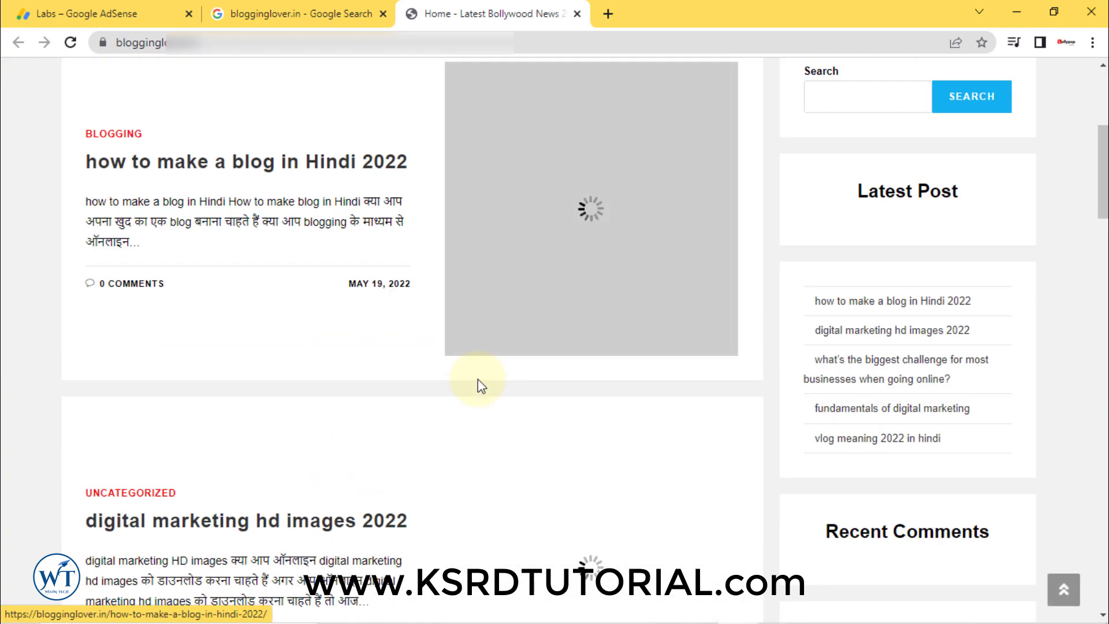
scroll(477, 386, "up", 4)
scroll(477, 385, "down", 12)
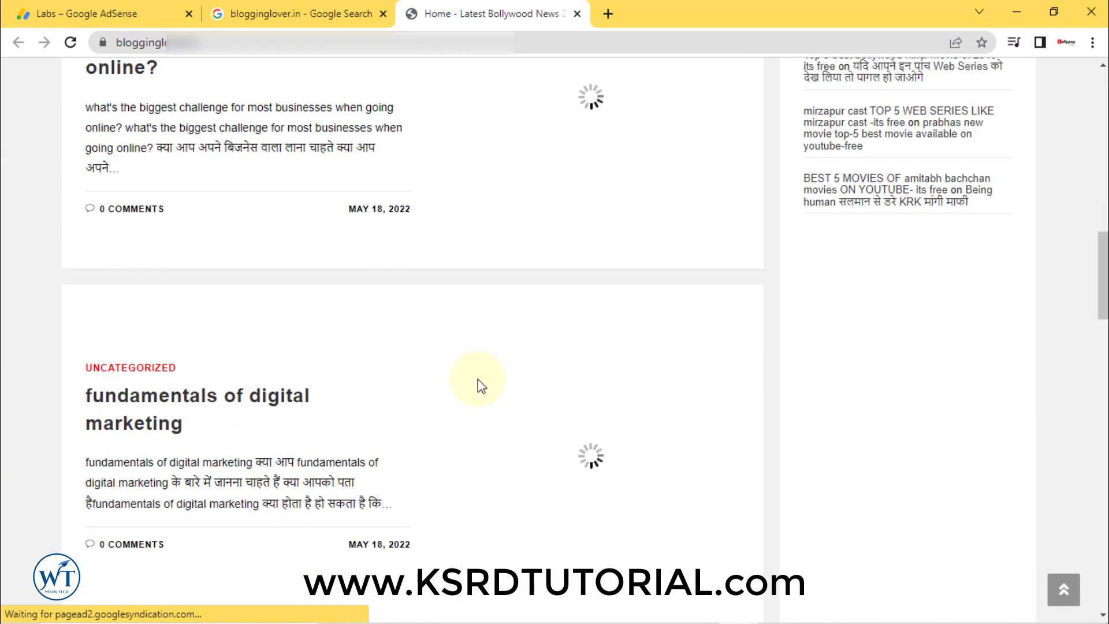
scroll(479, 386, "up", 10)
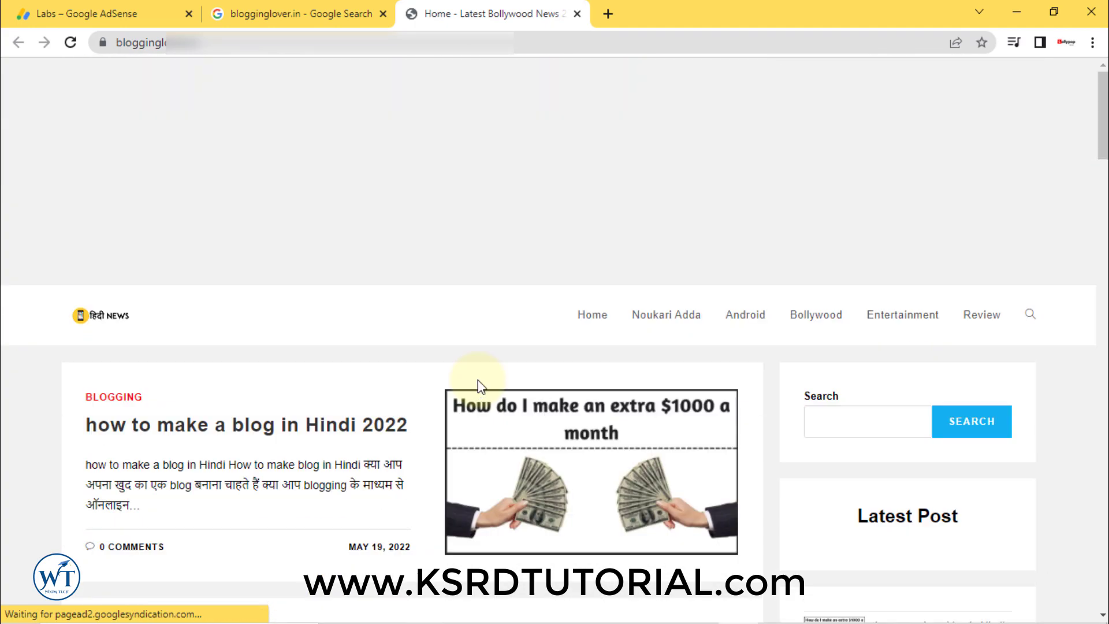
scroll(540, 445, "down", 15)
scroll(541, 438, "up", 15)
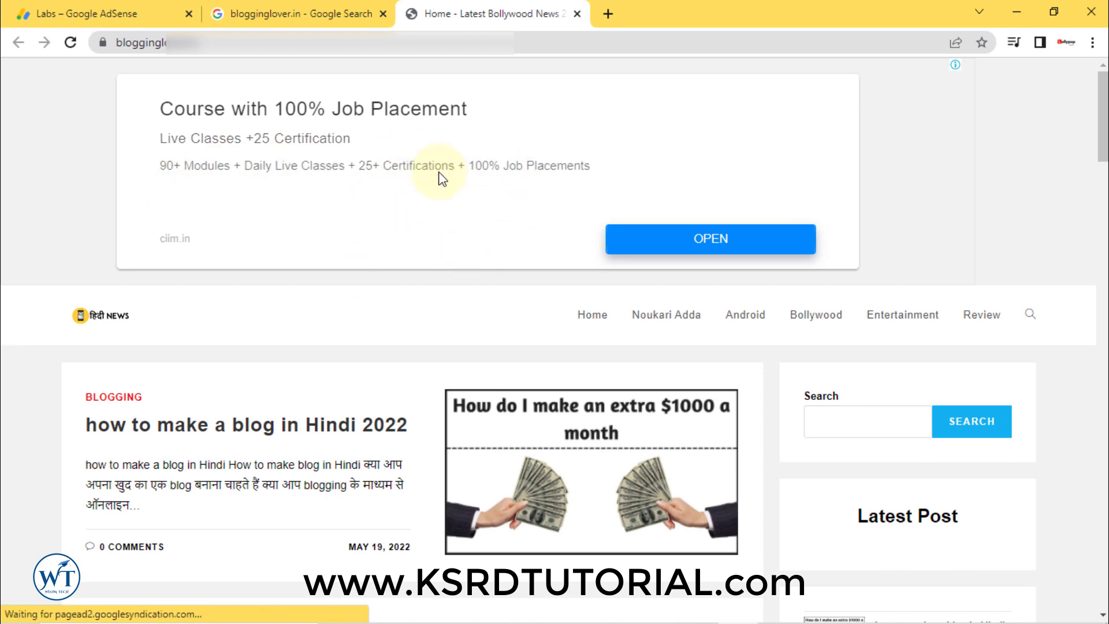
scroll(491, 347, "down", 2)
scroll(491, 348, "down", 2)
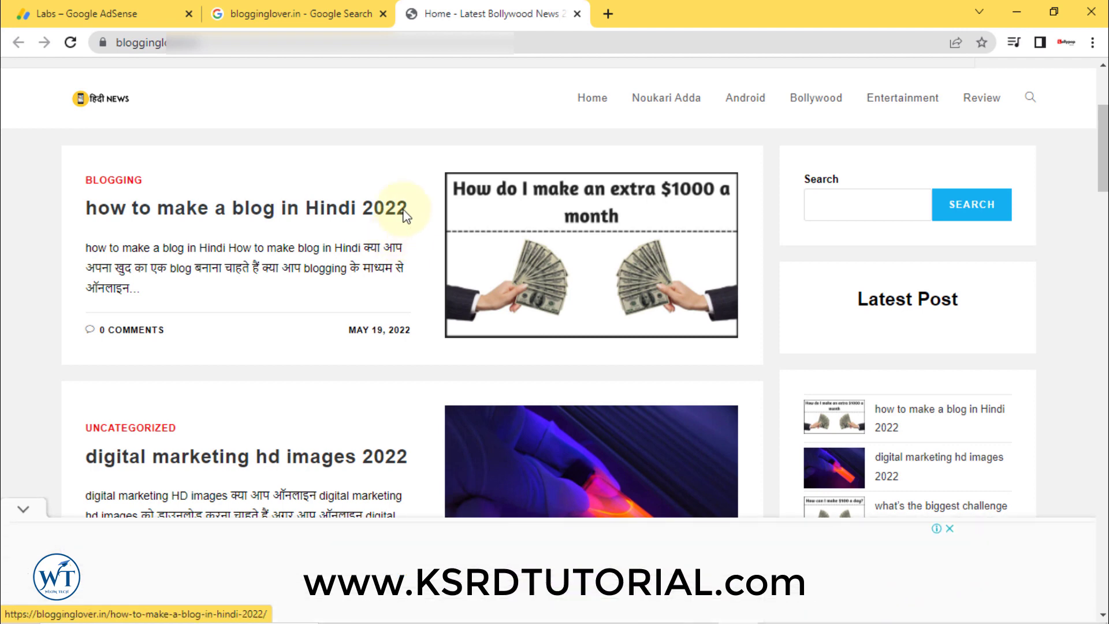
scroll(399, 242, "down", 4)
scroll(404, 257, "up", 2)
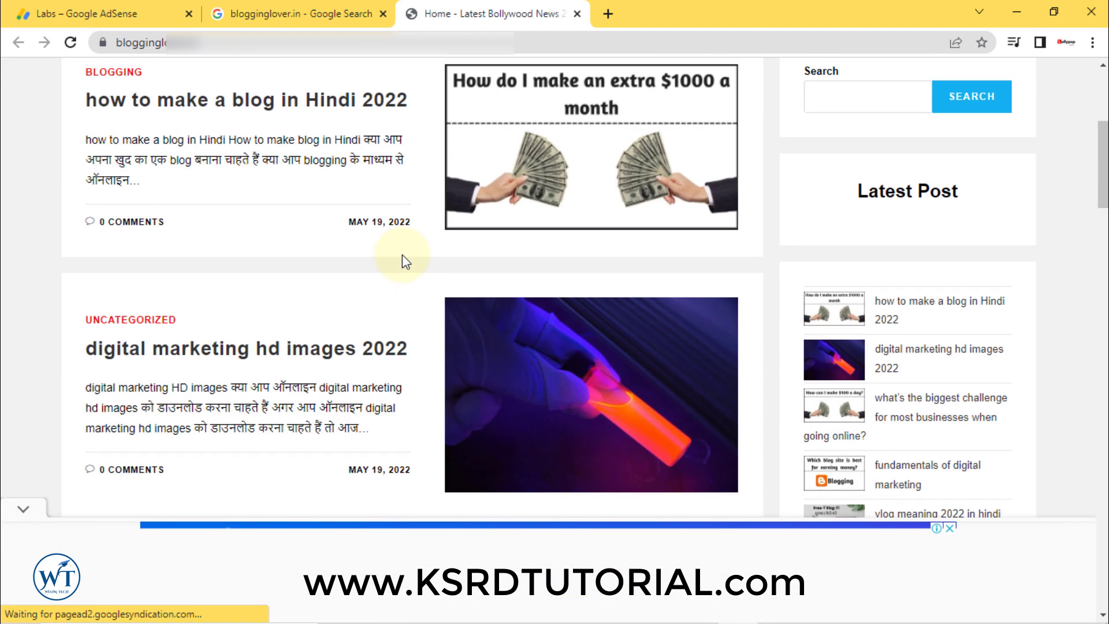
scroll(322, 198, "down", 2)
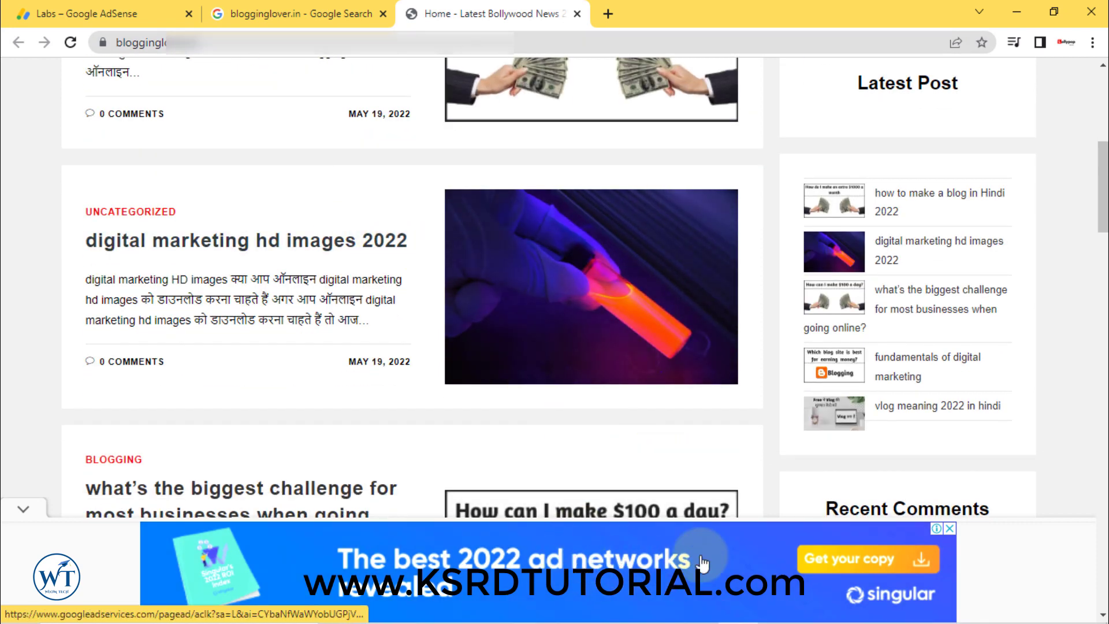
scroll(452, 354, "up", 5)
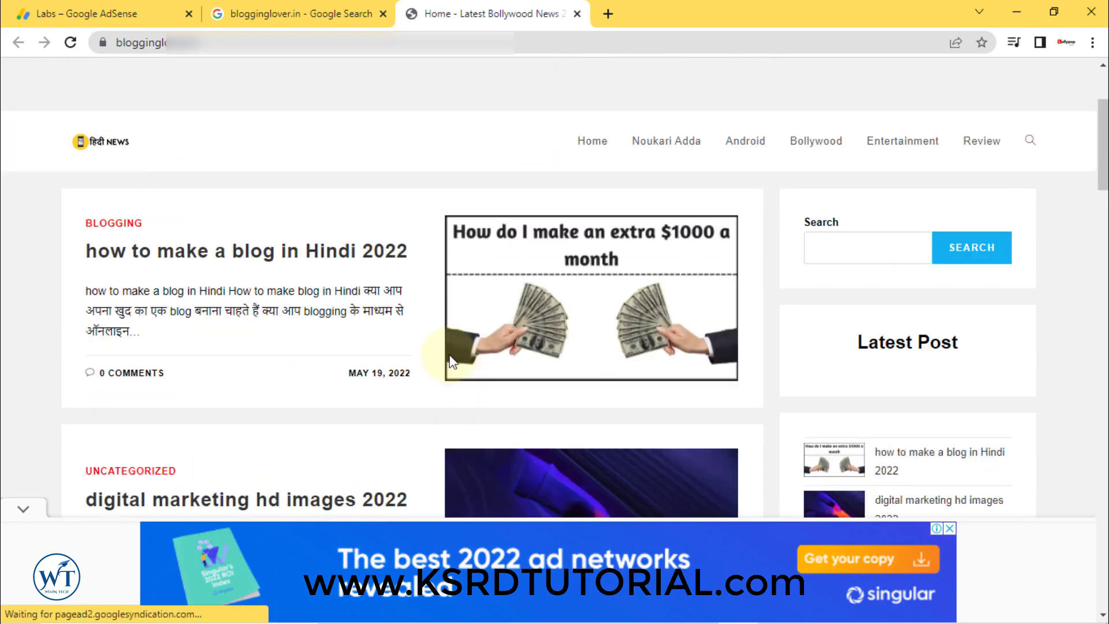
scroll(543, 355, "down", 1)
scroll(543, 355, "down", 5)
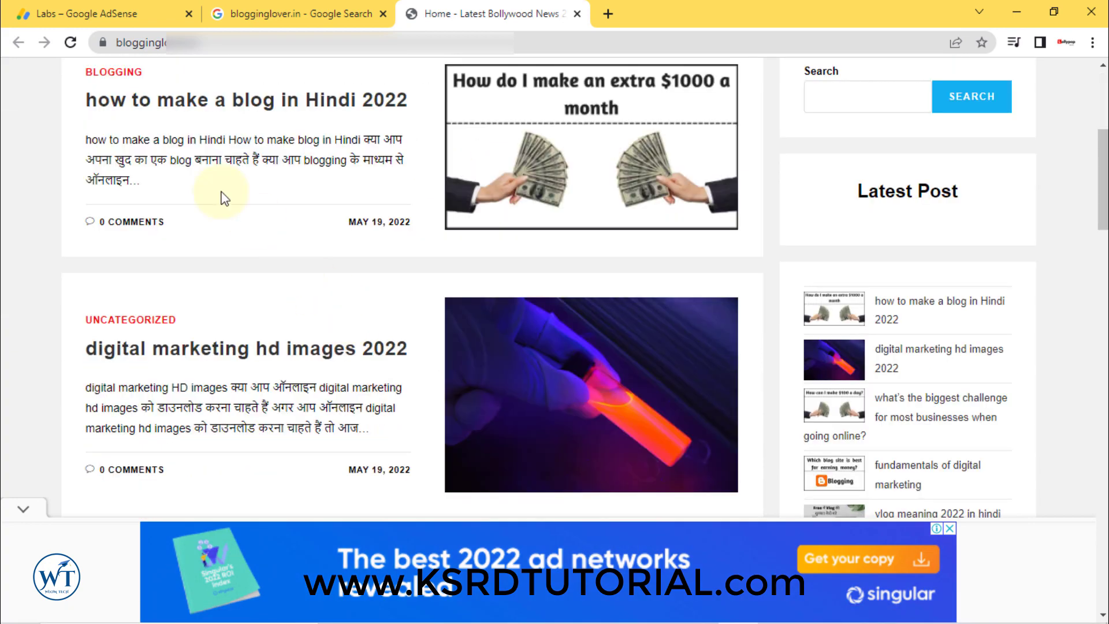
Enable the "Turn on AdSense shopping links" lab on the AdSense Labs page
left_click(141, 8)
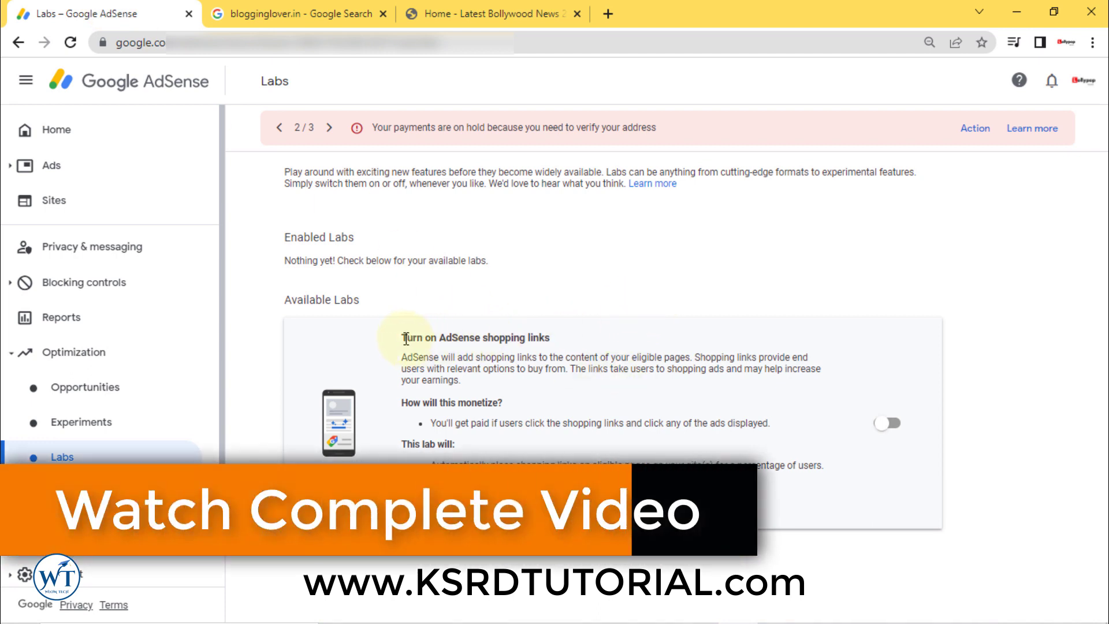
left_click_drag(406, 338, 540, 336)
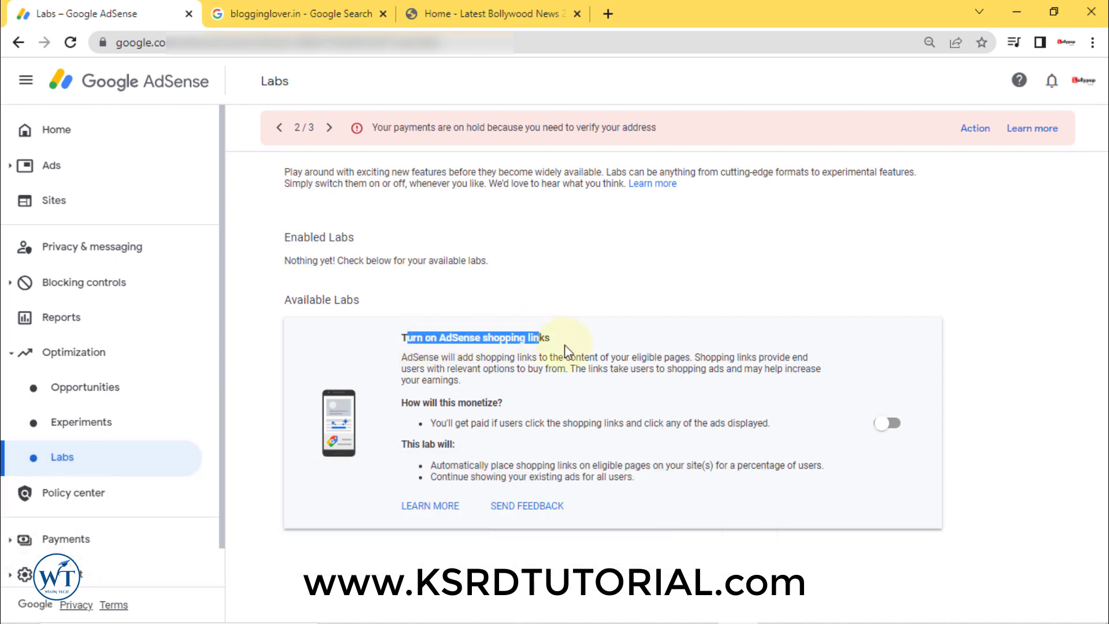
left_click(540, 344)
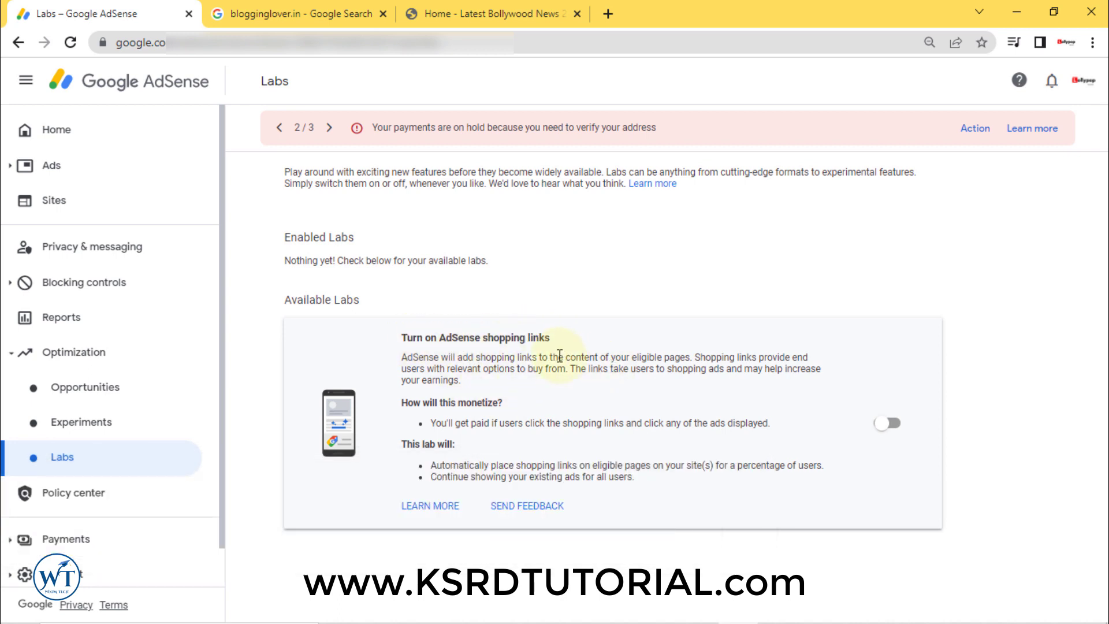
double_click(481, 358)
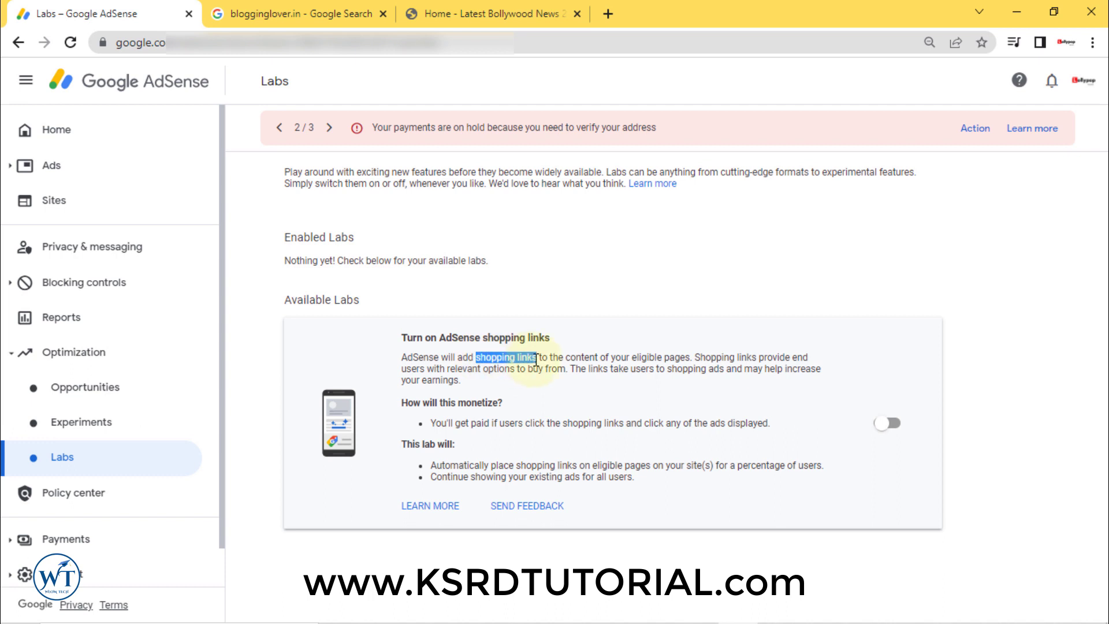
left_click(887, 424)
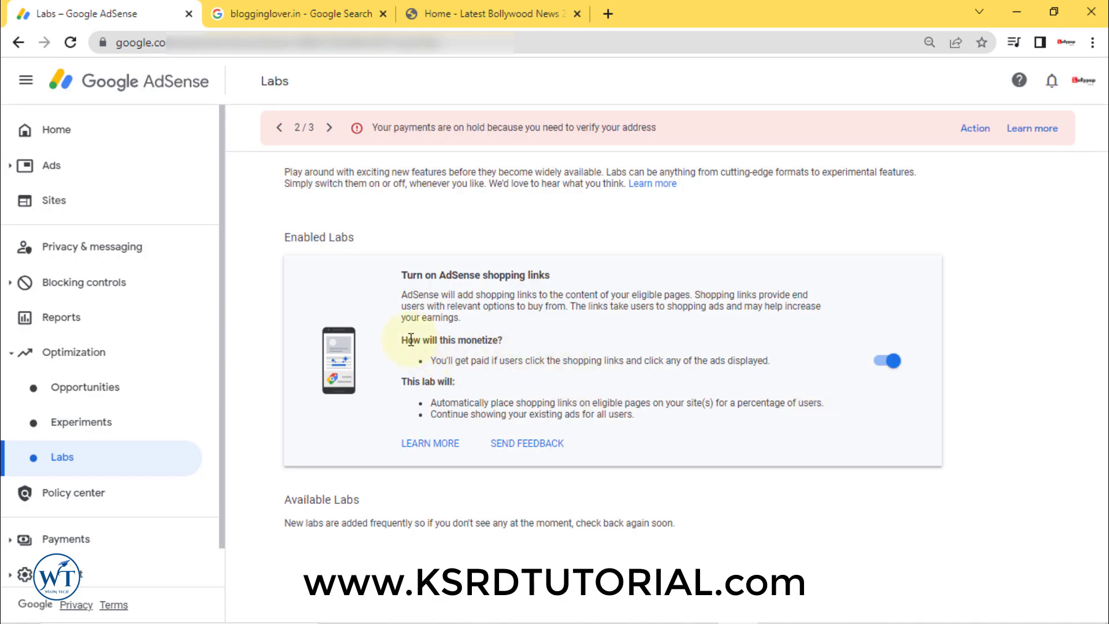
Read how the shopping links lab will monetize and check the ad placements on the blog's home page
left_click_drag(401, 340, 508, 354)
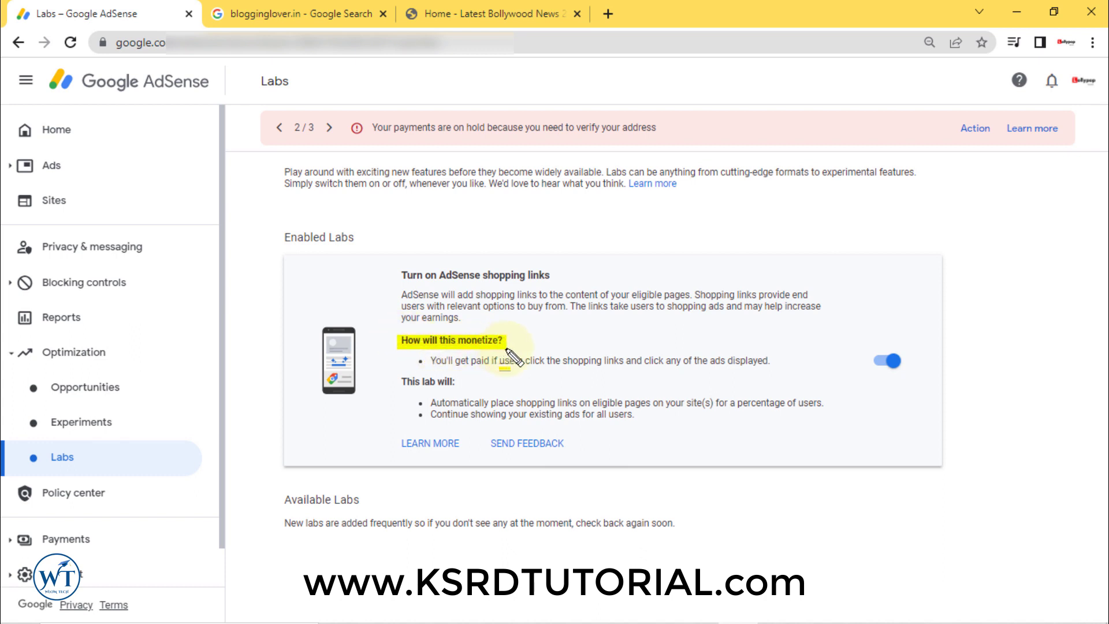
key("Escape")
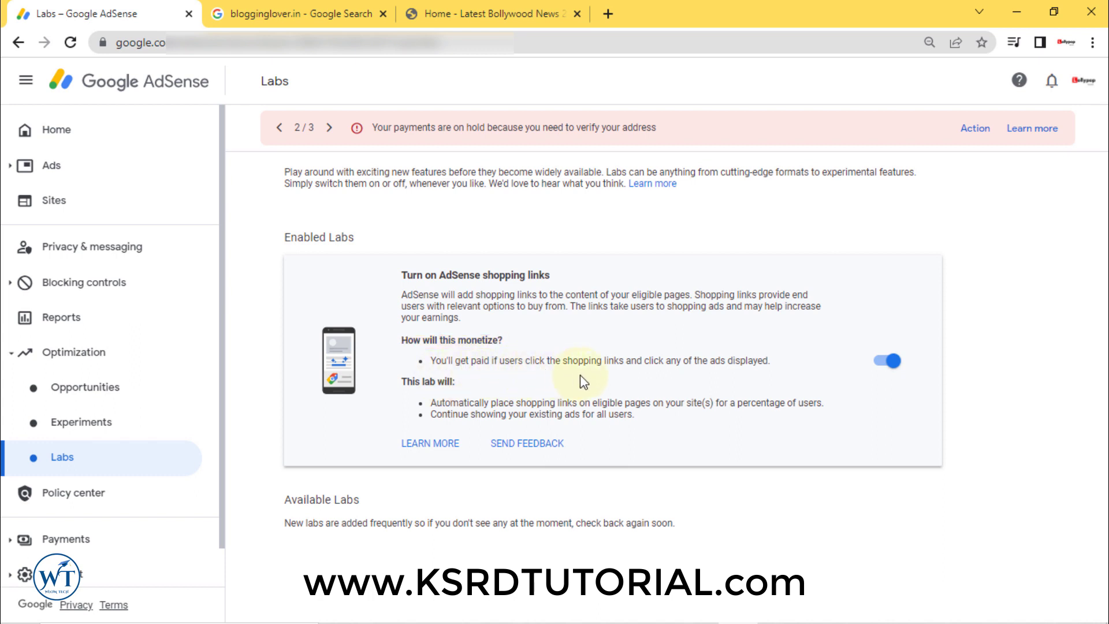
left_click(434, 13)
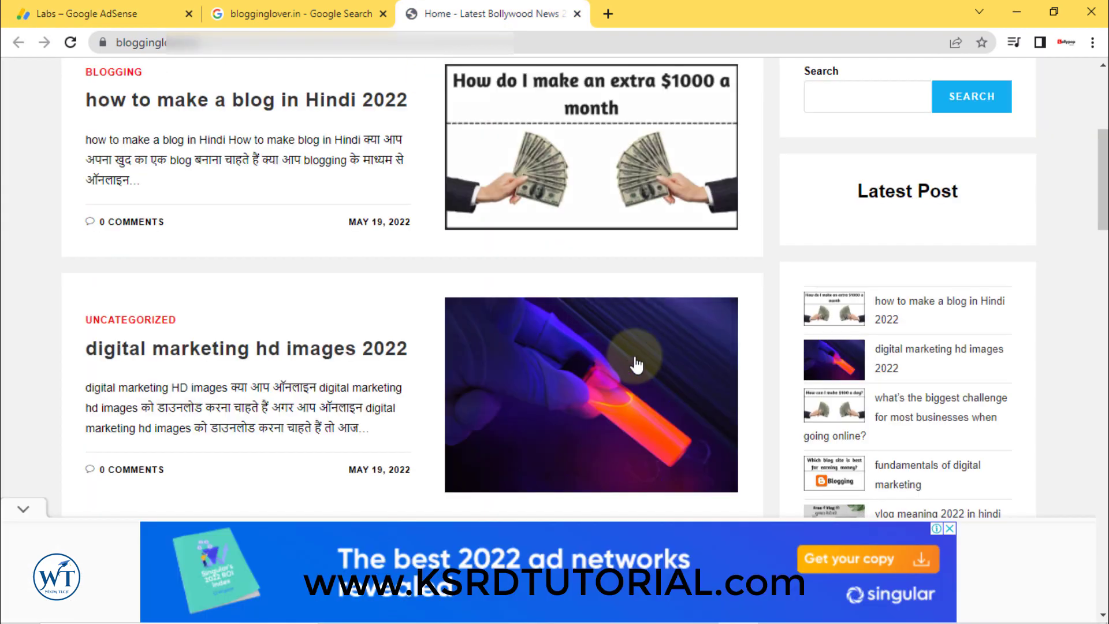
scroll(435, 338, "up", 5)
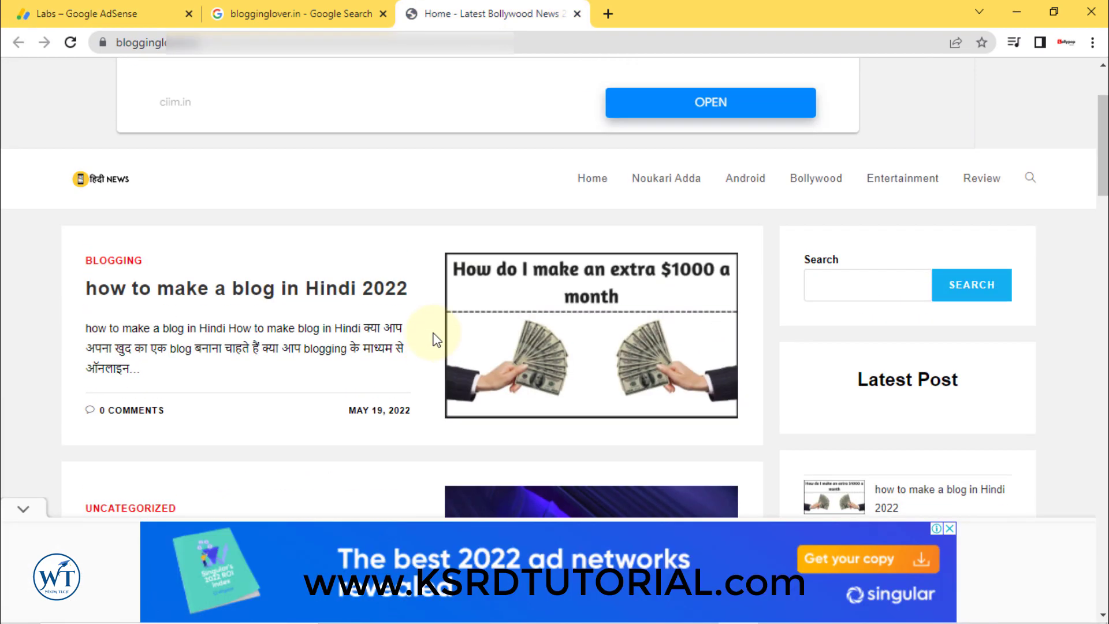
Review what the shopping links lab will do, its place in Enabled Labs, and the Labs page's location under Optimization in AdSense
left_click(129, 7)
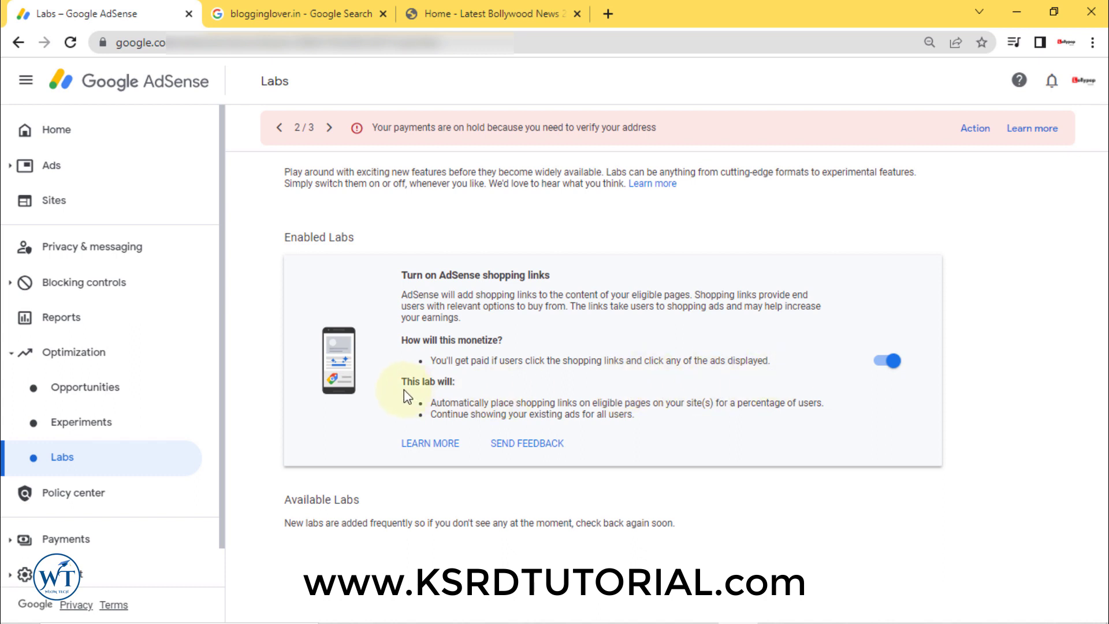
left_click_drag(402, 381, 554, 386)
left_click(502, 399)
left_click_drag(22, 458, 112, 471)
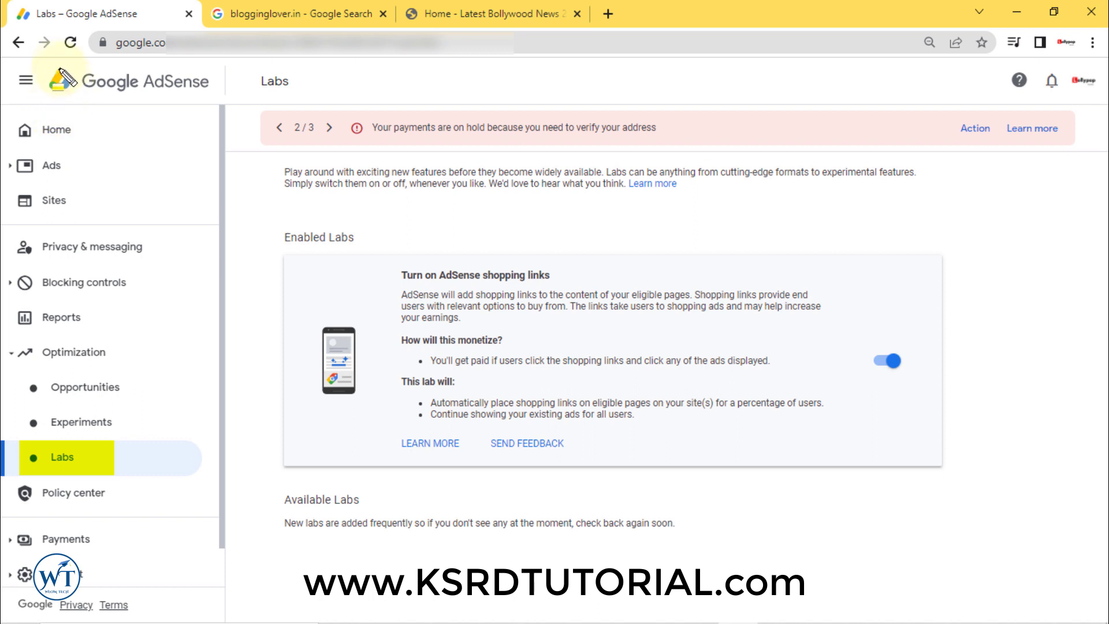
left_click_drag(46, 61, 218, 99)
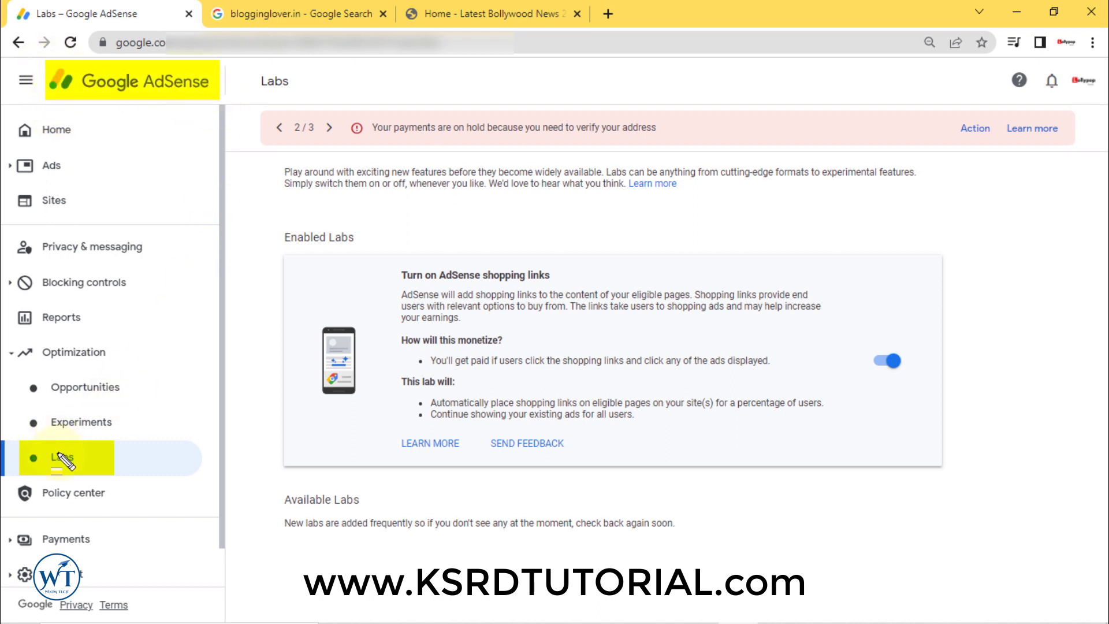
left_click_drag(12, 343, 117, 363)
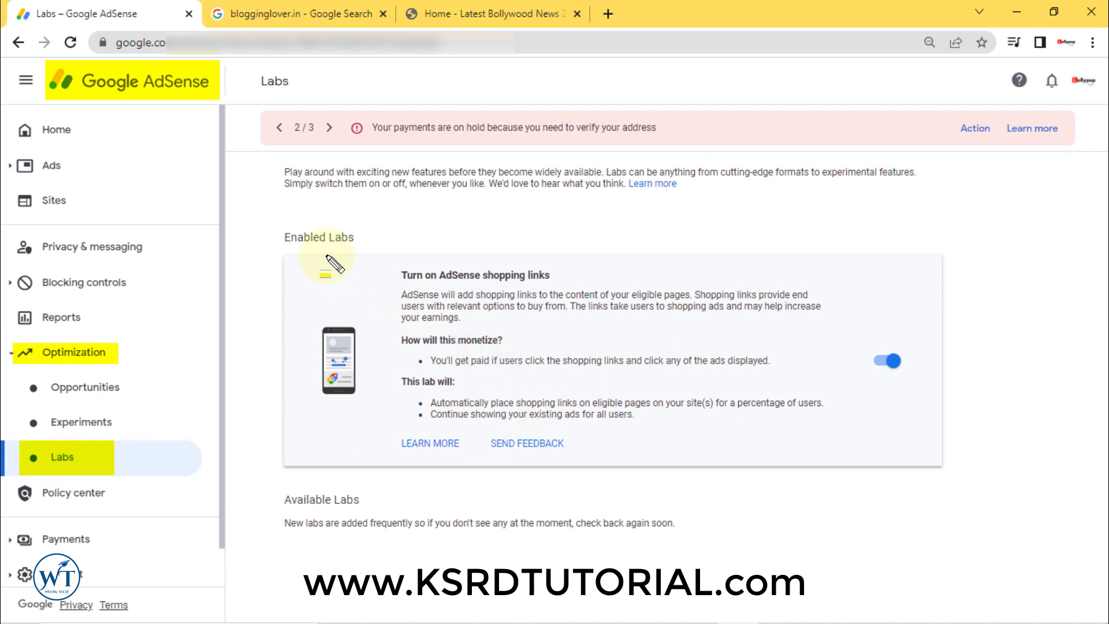
left_click_drag(276, 225, 363, 249)
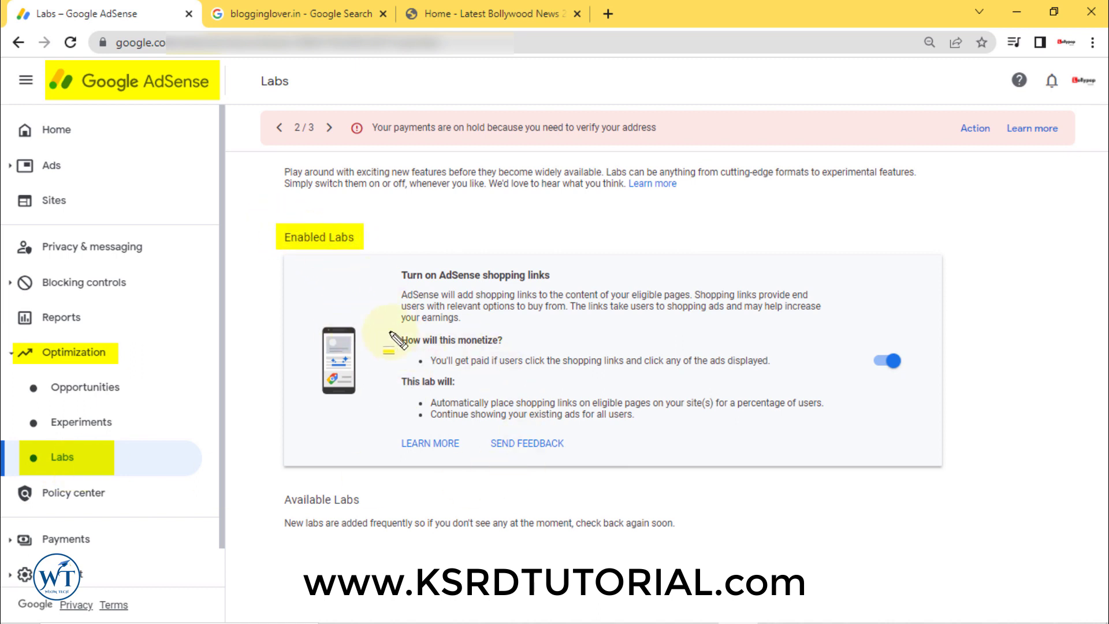
Review the enabled "Turn on AdSense shopping links" card and its on/off switch on the Labs page
mouse_move(282, 255)
left_mouse_down()
mouse_move(973, 487)
mouse_move(936, 452)
mouse_move(951, 463)
left_mouse_up()
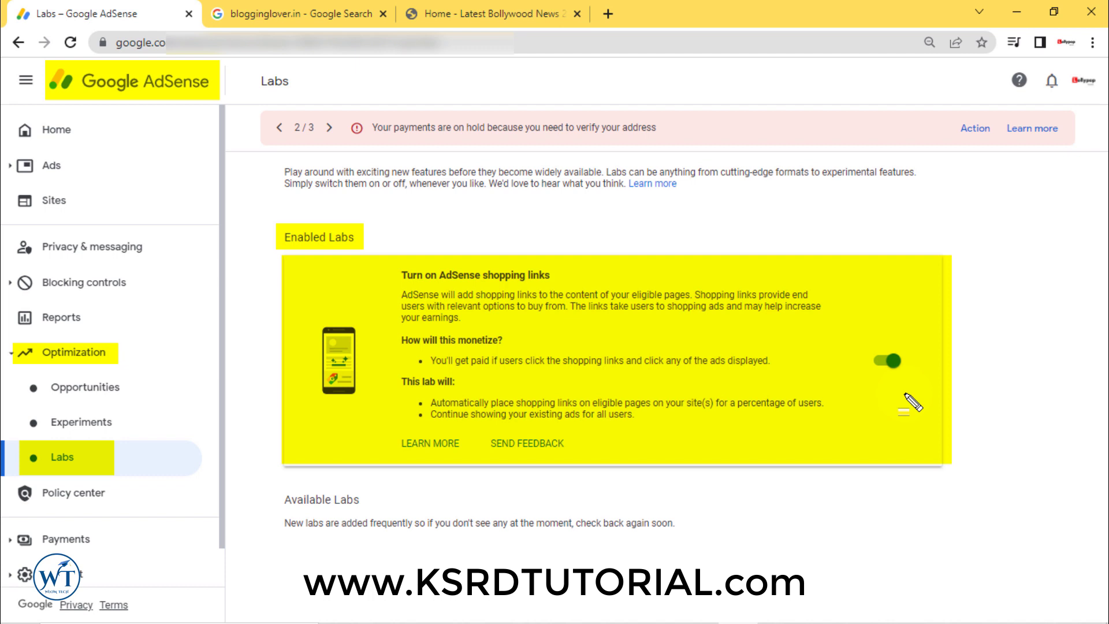
key("Escape")
left_click_drag(864, 334, 908, 383)
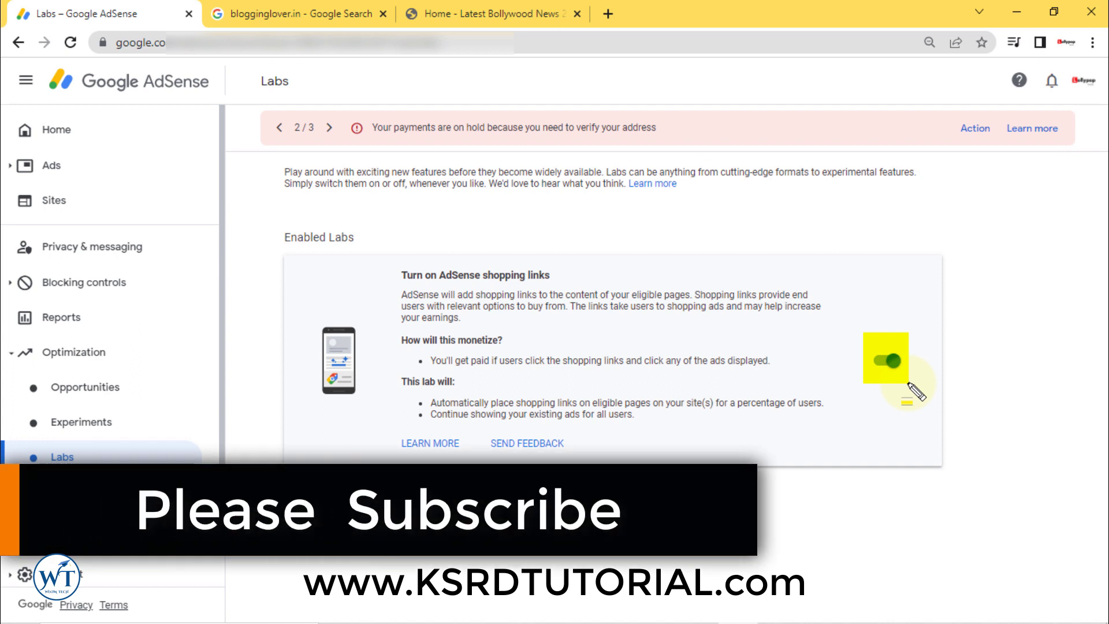
key("Escape")
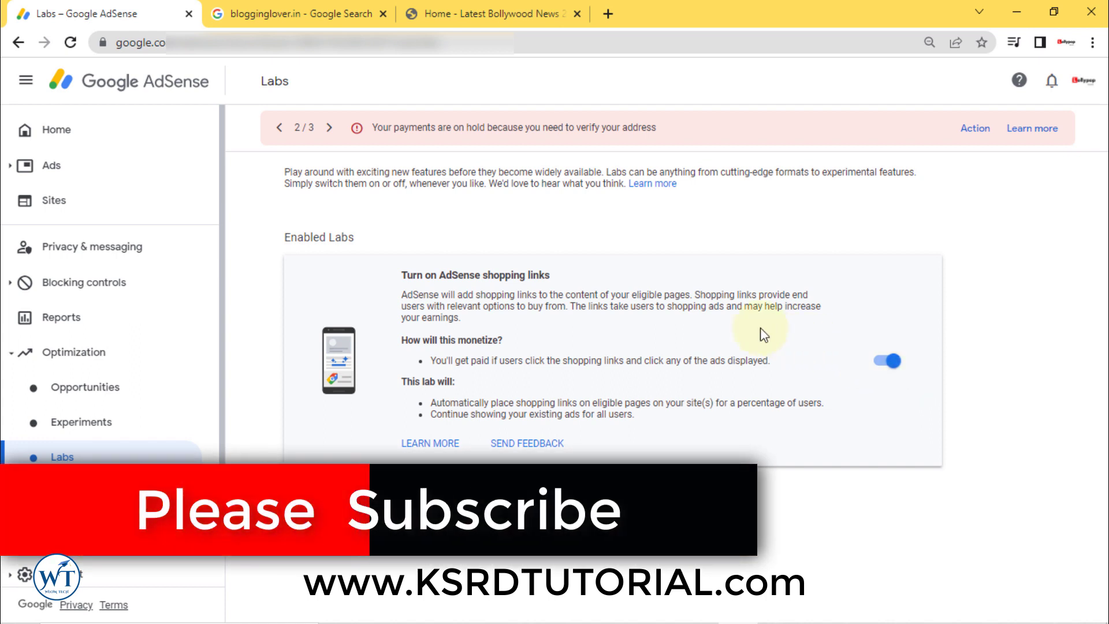
Open the "how to make a blog in Hindi 2022" post from the blog's home page
left_click(462, 11)
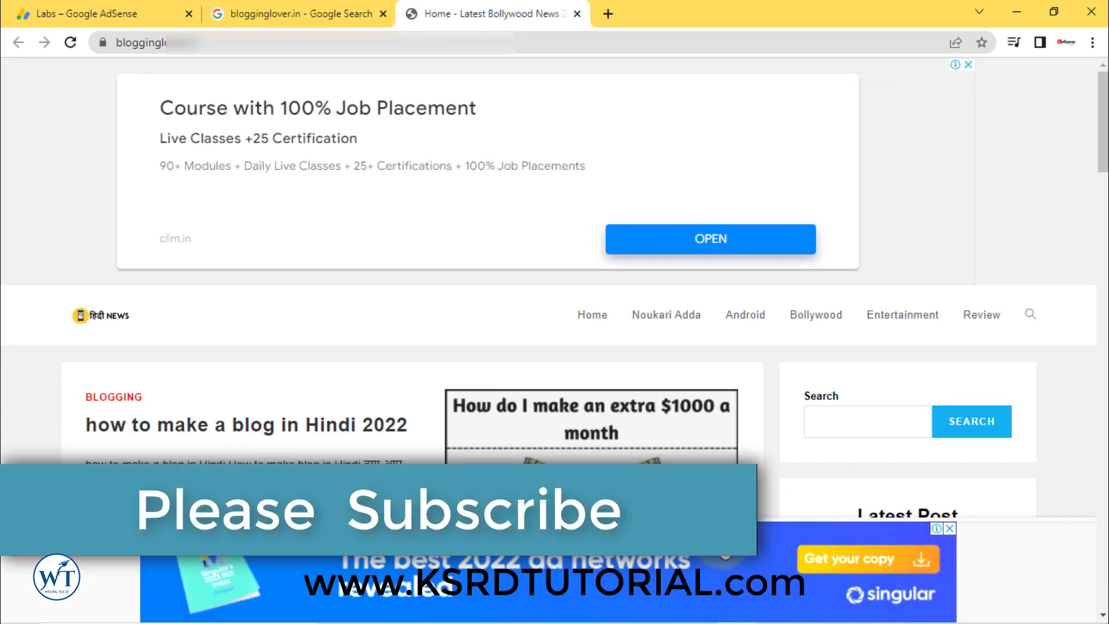
scroll(594, 389, "down", 5)
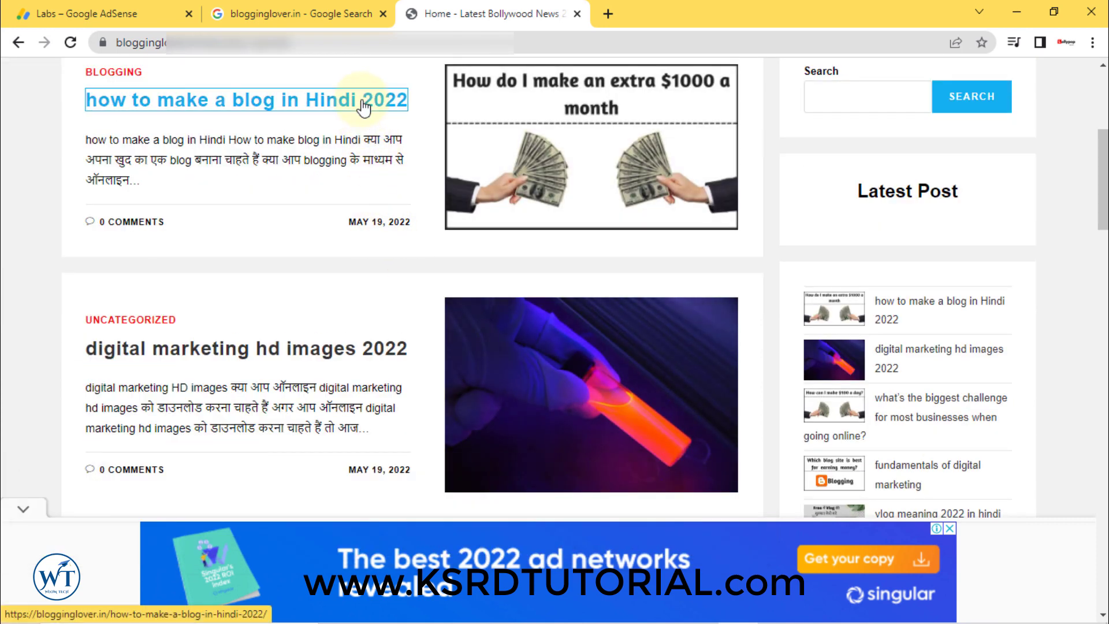
left_click(363, 107)
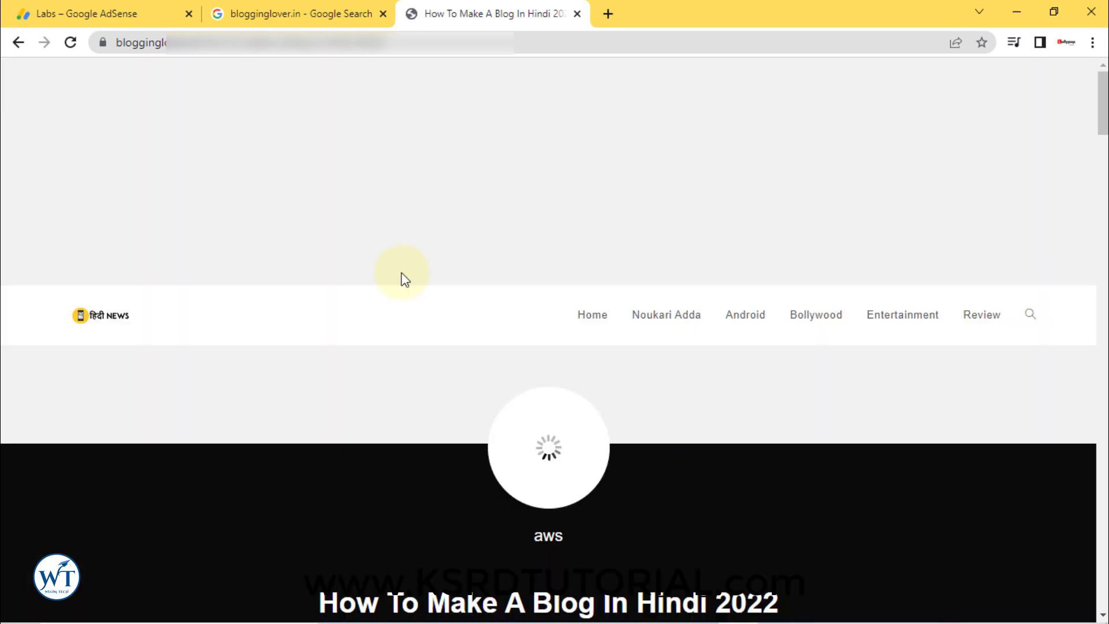
Examine the blog post from its heading to the related posts for ads placed in and below the article
scroll(423, 287, "down", 5)
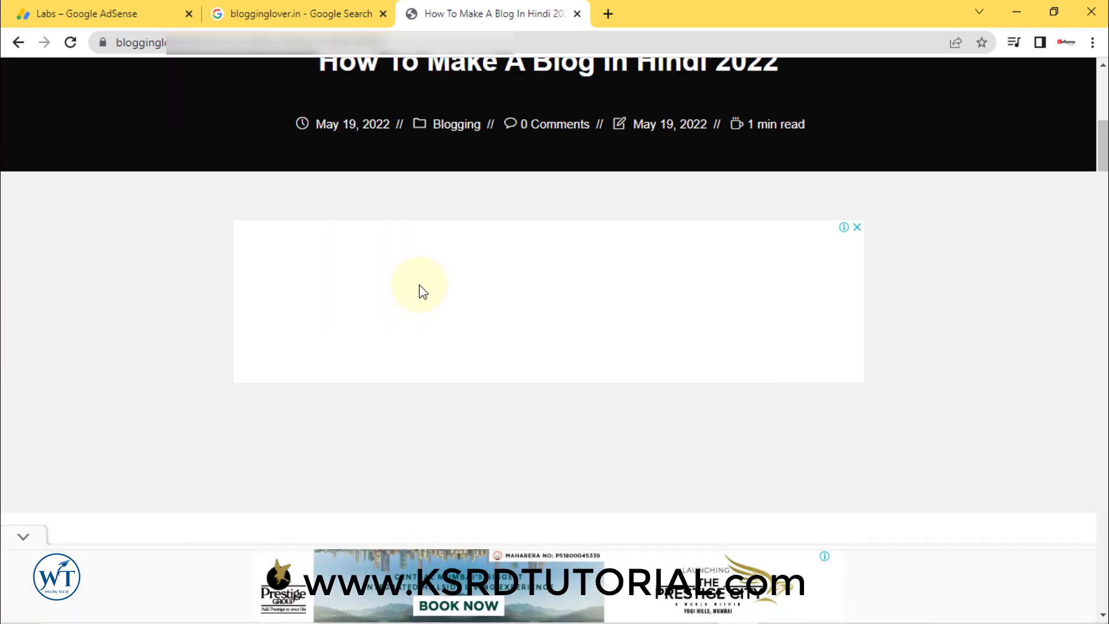
scroll(453, 332, "down", 15)
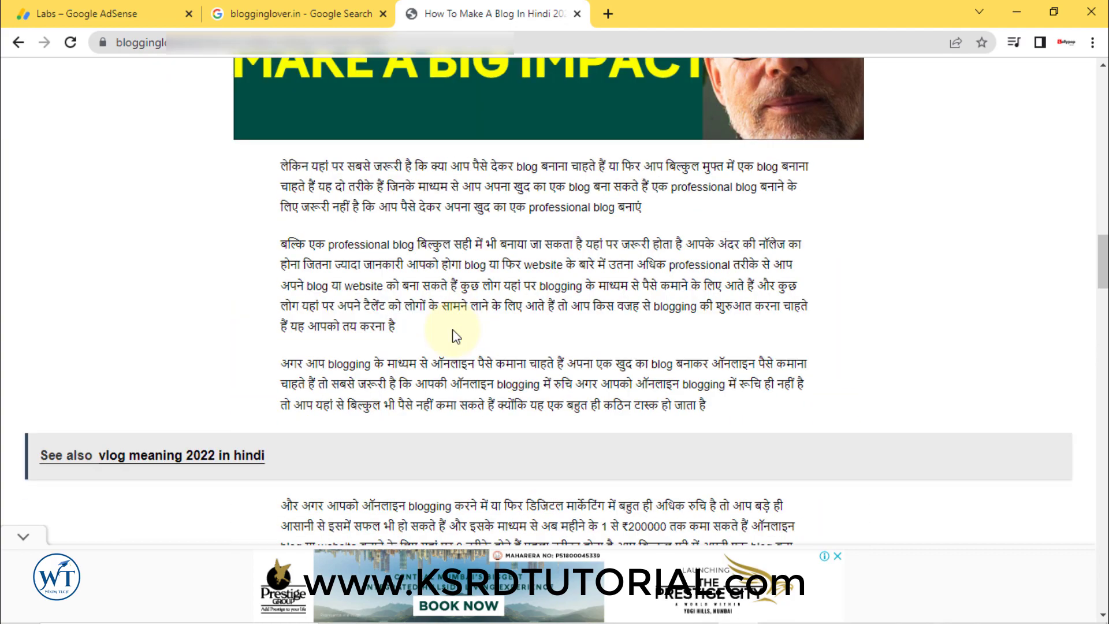
scroll(452, 329, "down", 20)
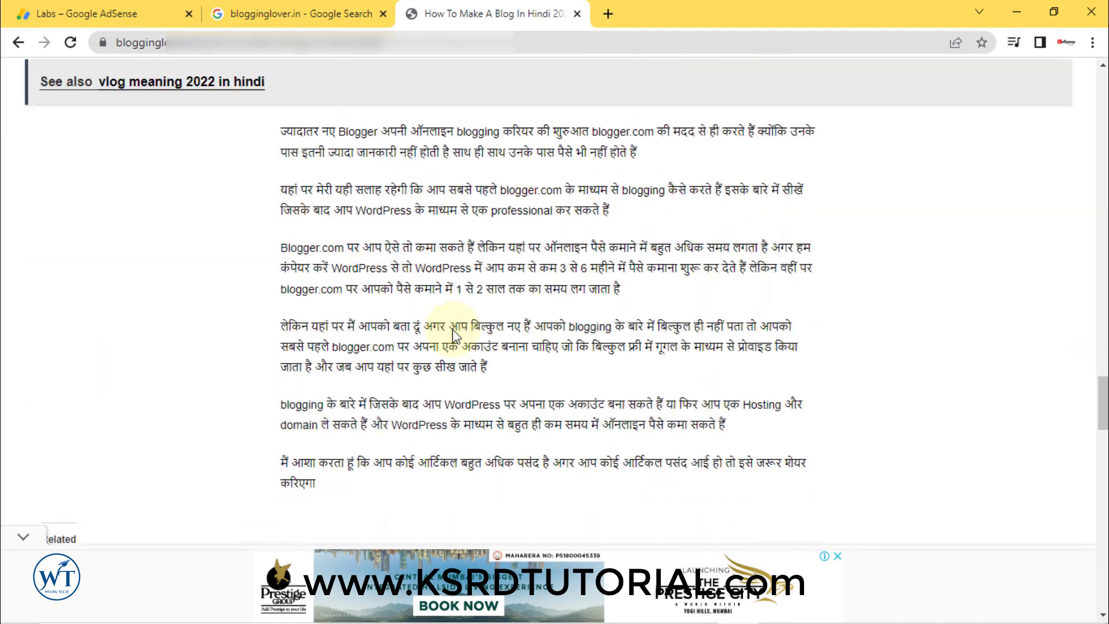
scroll(452, 329, "up", 9)
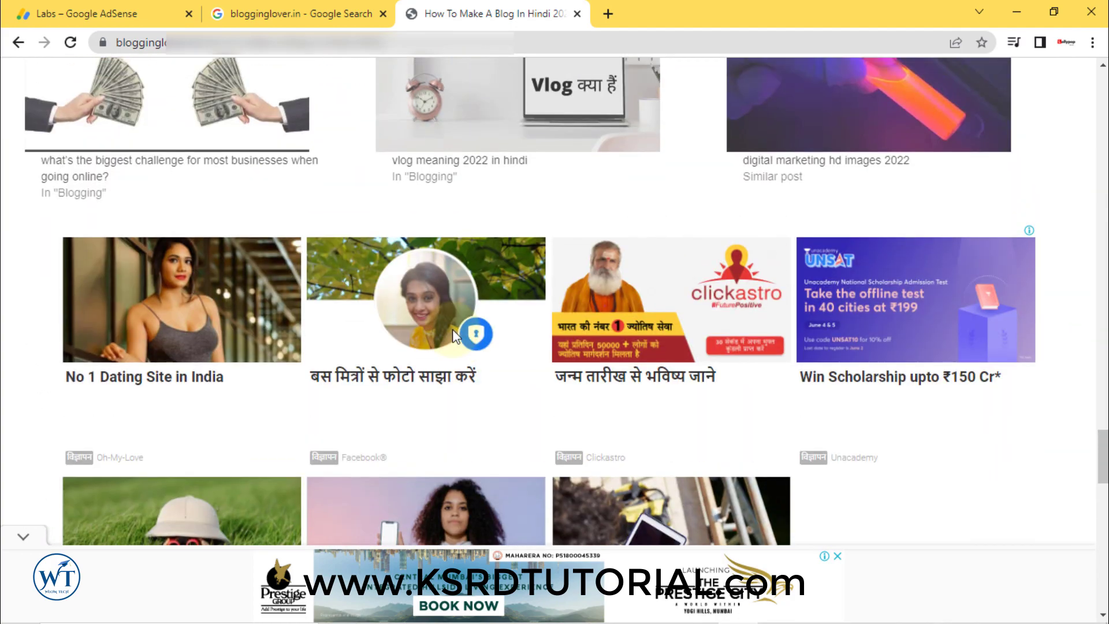
scroll(452, 329, "down", 12)
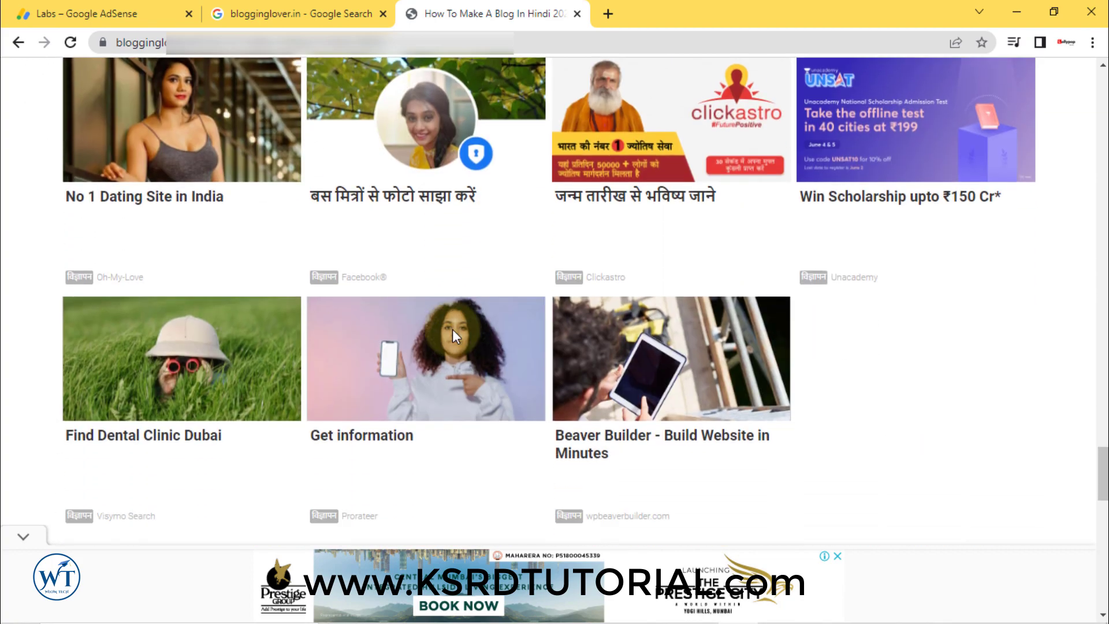
scroll(454, 335, "down", 4)
scroll(453, 335, "up", 12)
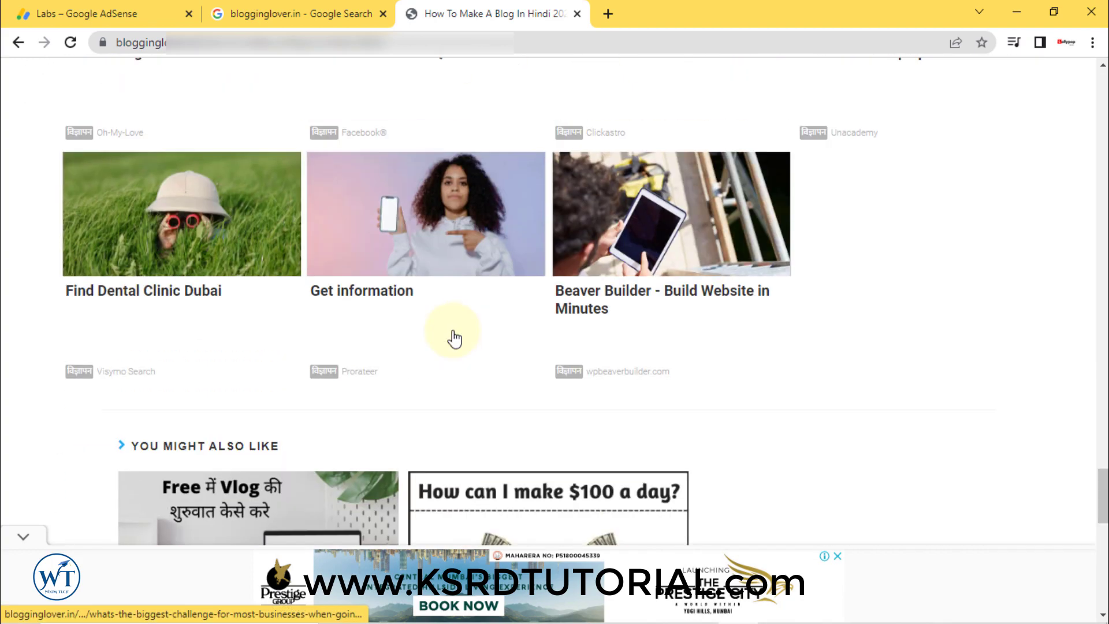
scroll(454, 335, "up", 15)
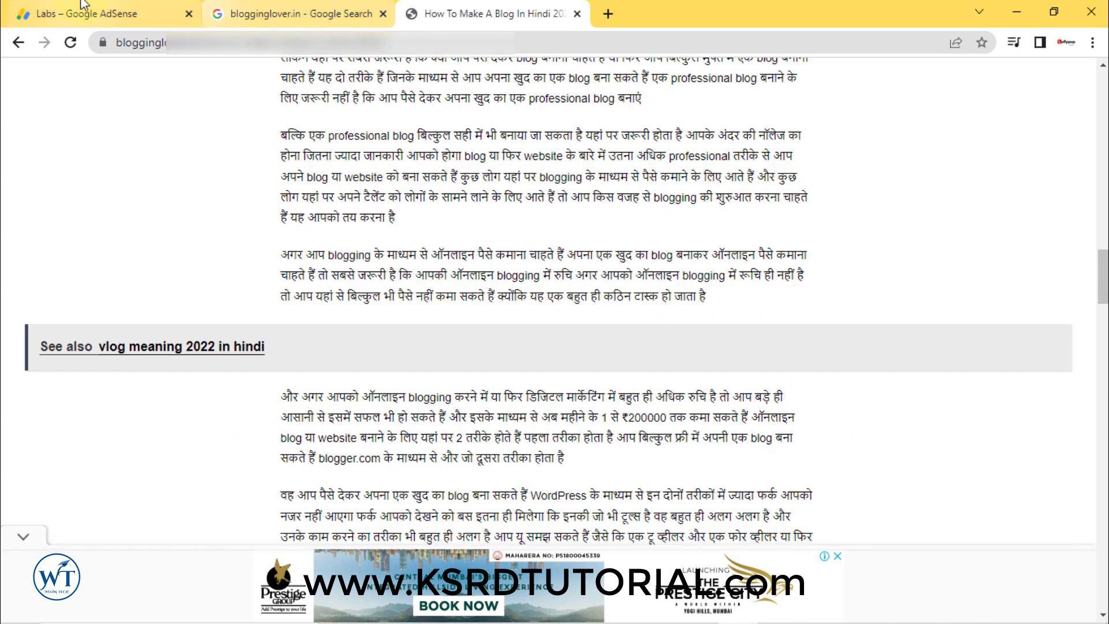
Return to the AdSense Labs page and read the note under Available Labs
left_click(83, 8)
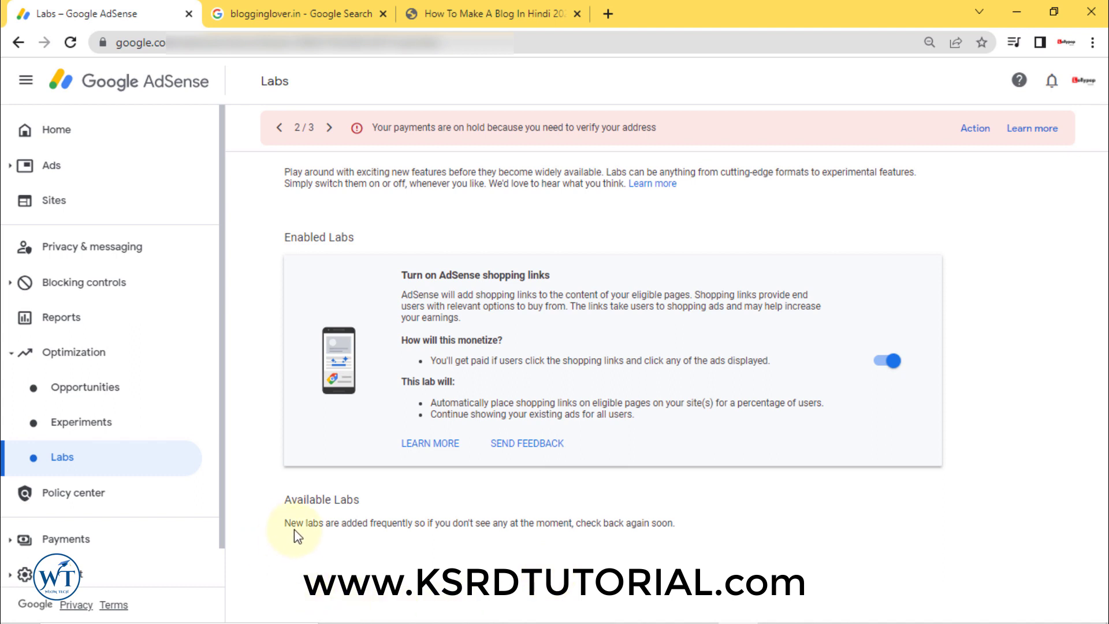
left_click_drag(293, 529, 491, 523)
left_click(370, 554)
left_click(560, 576)
left_click_drag(563, 527, 538, 523)
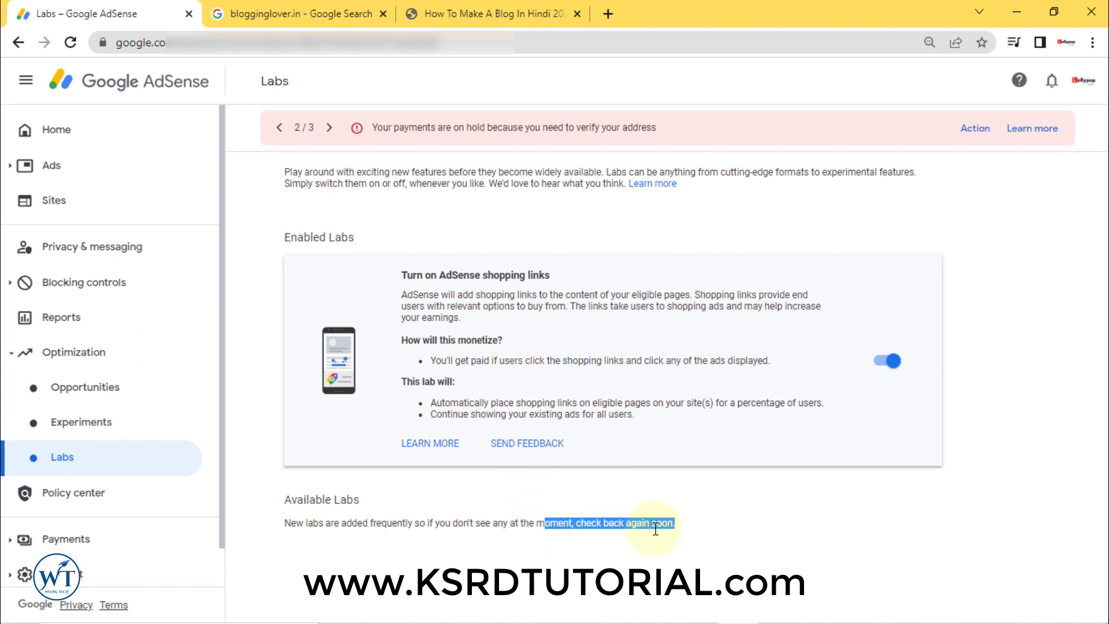
left_click(614, 437)
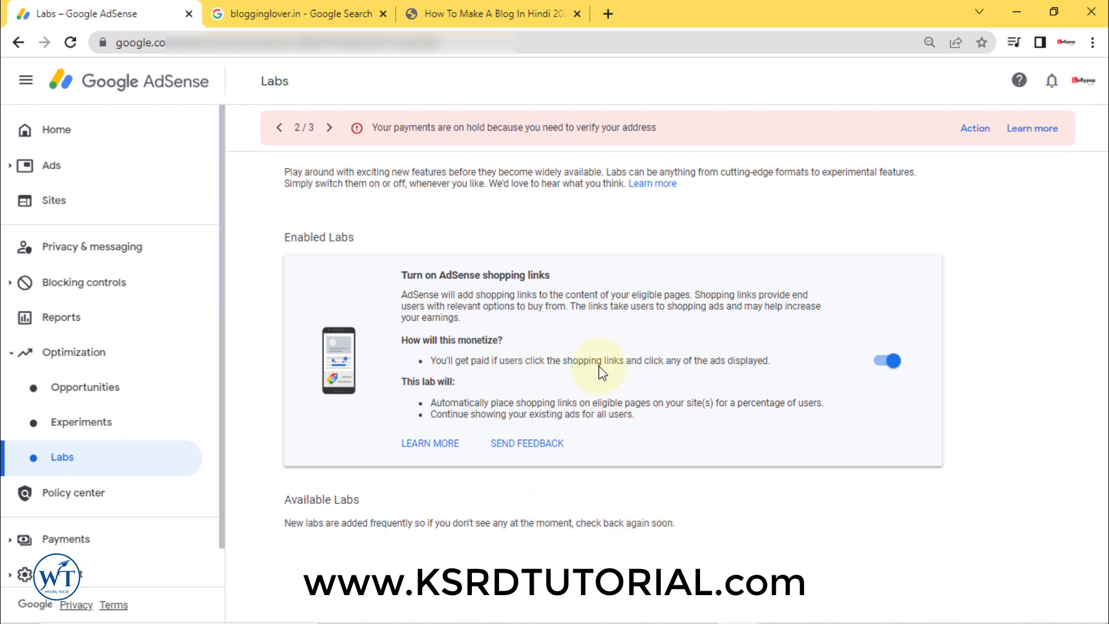